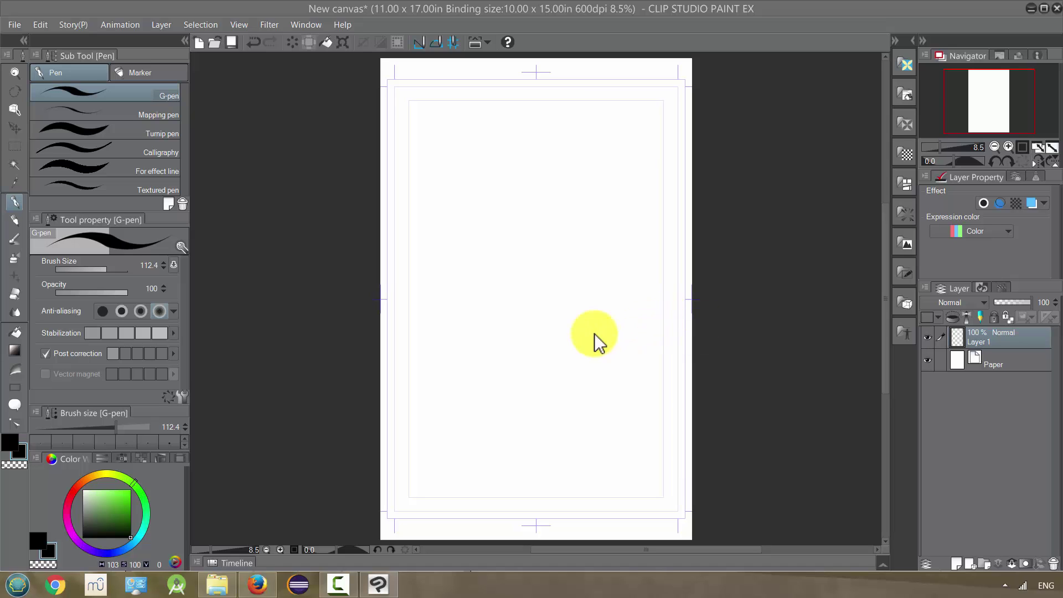
Draw a wavy G-pen line across the top, then thick S-shaped and hooked strokes at size 440.9
{"action": "left_click", "coordinate": [83, 95]}
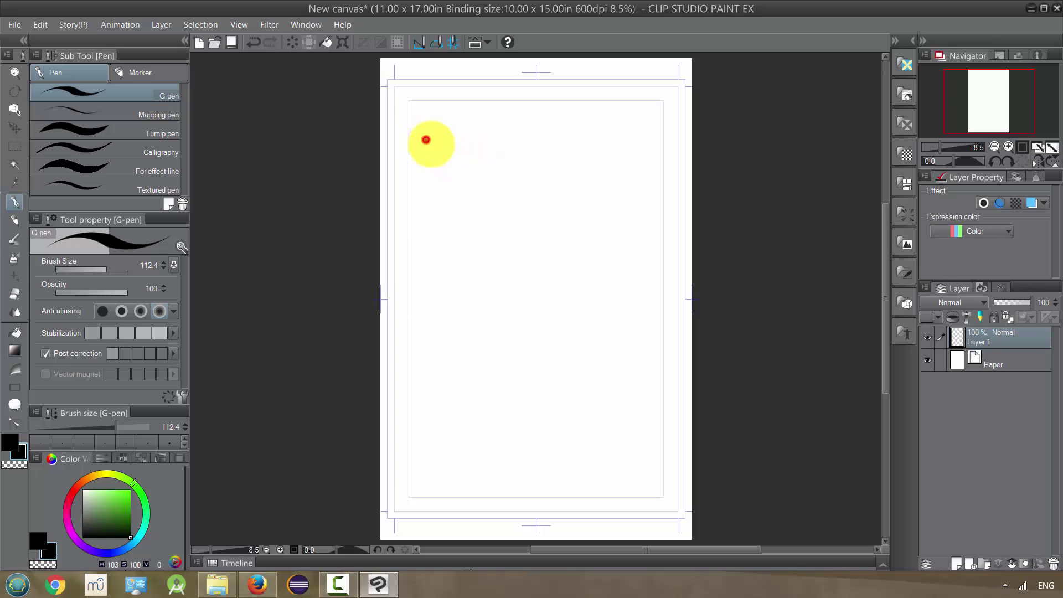
{"action": "mouse_move", "coordinate": [425, 139]}
{"action": "left_mouse_down"}
{"action": "mouse_move", "coordinate": [563, 145]}
{"action": "mouse_move", "coordinate": [638, 119]}
{"action": "left_mouse_up"}
{"action": "left_click", "coordinate": [110, 269]}
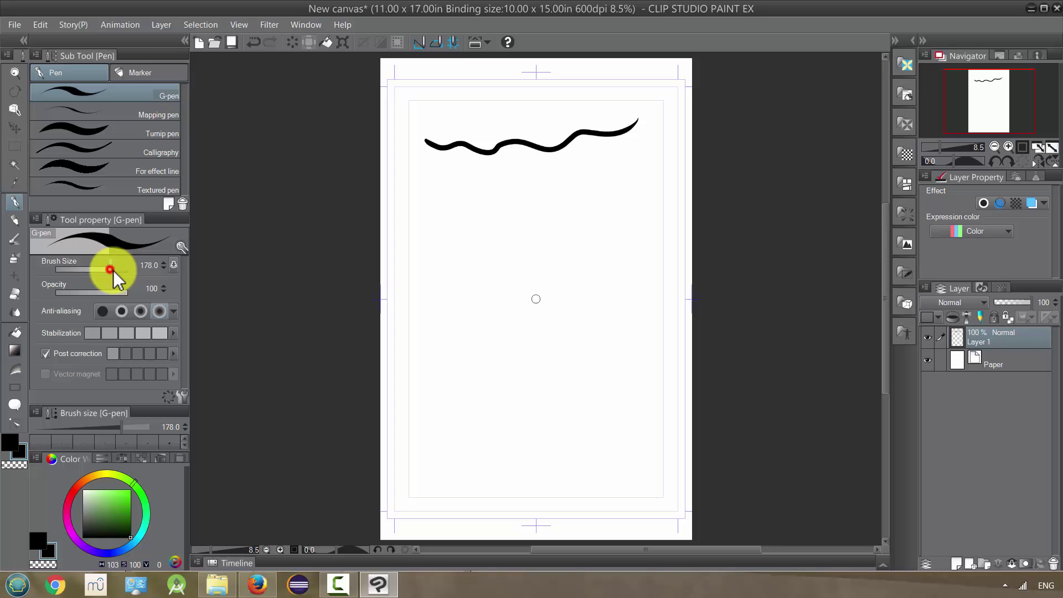
{"action": "left_click_drag", "start_coordinate": [114, 271], "coordinate": [117, 270]}
{"action": "mouse_move", "coordinate": [441, 229]}
{"action": "left_mouse_down"}
{"action": "mouse_move", "coordinate": [536, 346]}
{"action": "mouse_move", "coordinate": [578, 451]}
{"action": "mouse_move", "coordinate": [624, 454]}
{"action": "left_mouse_up"}
{"action": "mouse_move", "coordinate": [487, 358]}
{"action": "left_mouse_down"}
{"action": "mouse_move", "coordinate": [484, 426]}
{"action": "mouse_move", "coordinate": [534, 487]}
{"action": "left_mouse_up"}
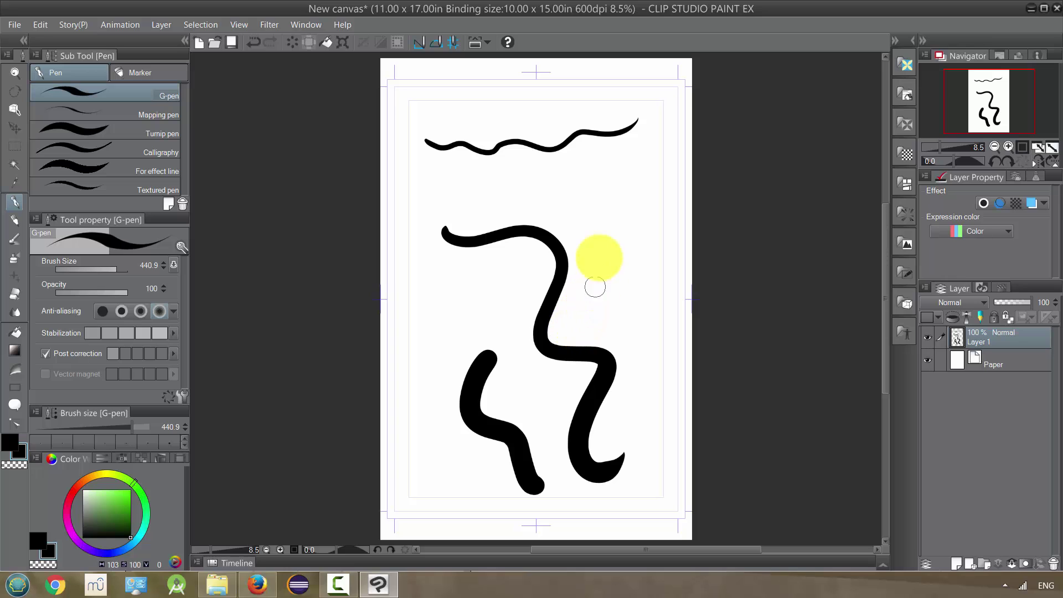
Add a small blob below the wavy line, undo a thin tapered mark, and show the Blur filter list
{"action": "left_click_drag", "start_coordinate": [564, 185], "coordinate": [606, 184]}
{"action": "mouse_move", "coordinate": [518, 181]}
{"action": "left_mouse_down"}
{"action": "mouse_move", "coordinate": [545, 174]}
{"action": "mouse_move", "coordinate": [532, 191]}
{"action": "left_mouse_up"}
{"action": "left_click", "coordinate": [253, 42]}
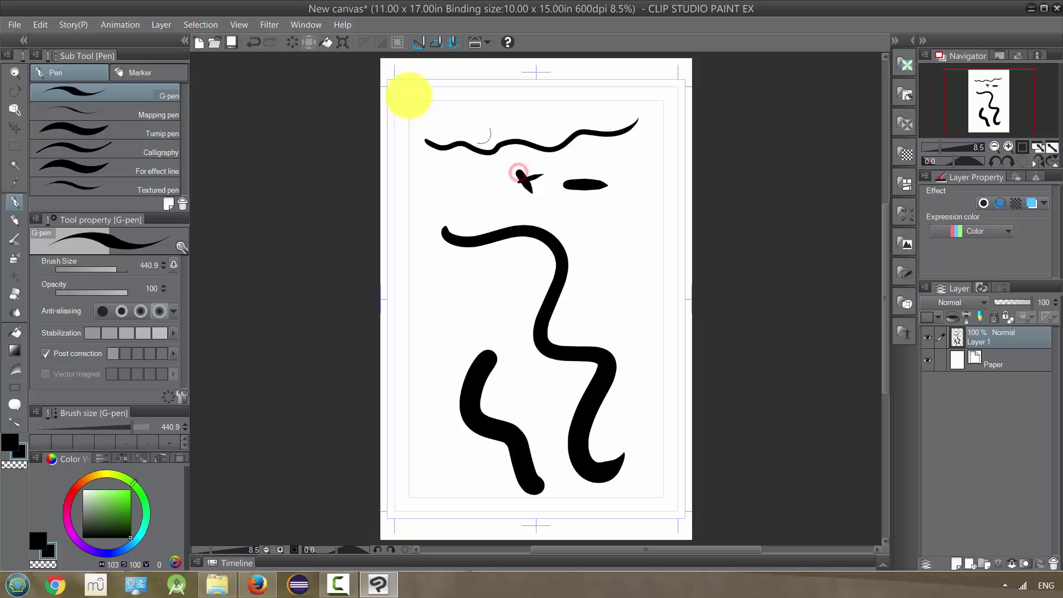
{"action": "left_click", "coordinate": [306, 24]}
{"action": "mouse_move", "coordinate": [269, 28]}
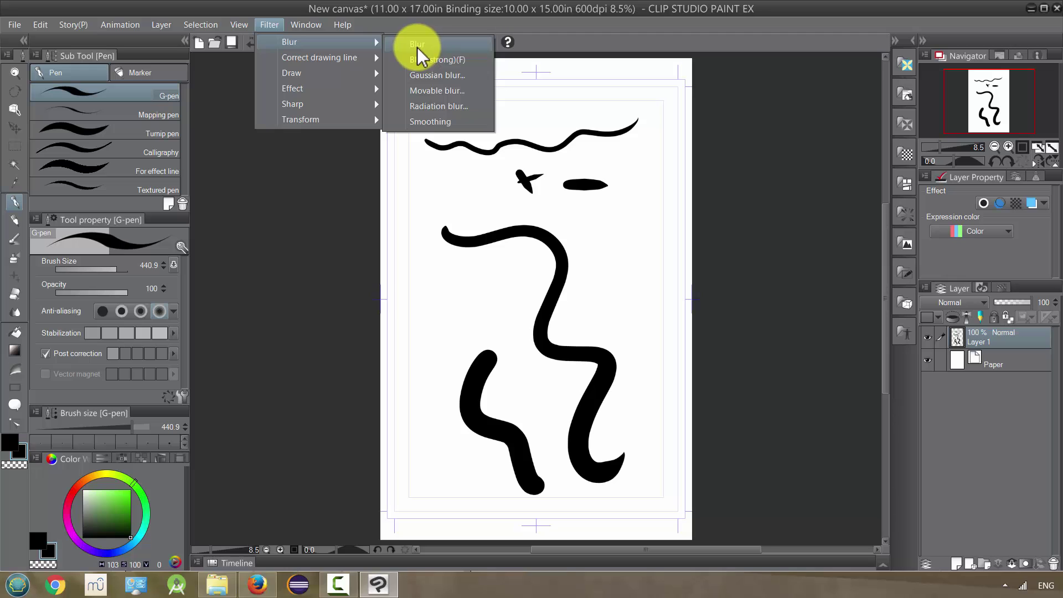
Close the filter list, set anti-aliasing to None, and draw a short dash left of the bird shape
{"action": "left_click", "coordinate": [420, 24]}
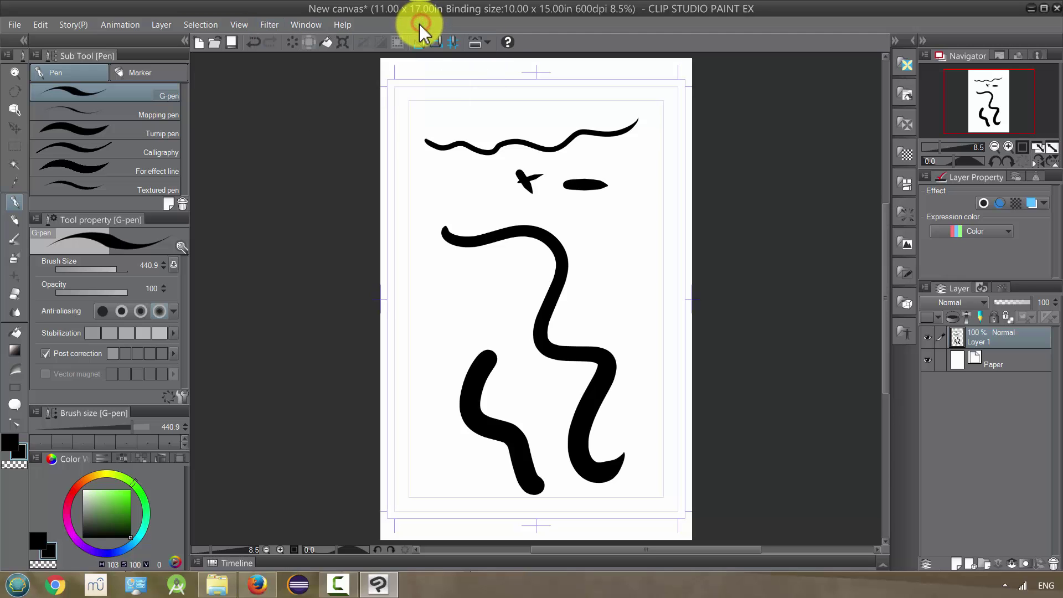
{"action": "left_click", "coordinate": [103, 311]}
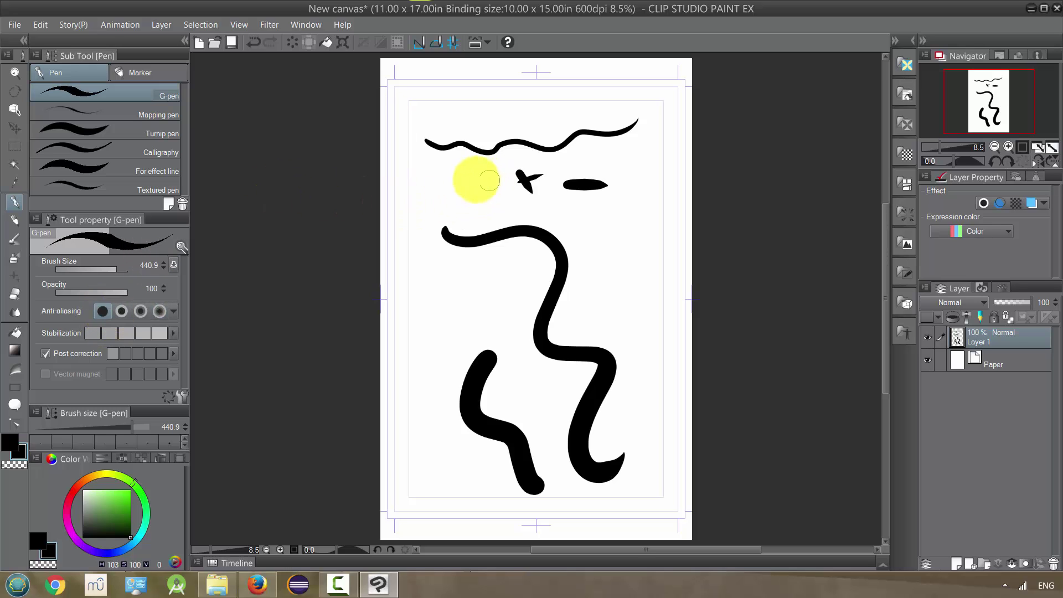
{"action": "left_click_drag", "start_coordinate": [423, 172], "coordinate": [464, 185]}
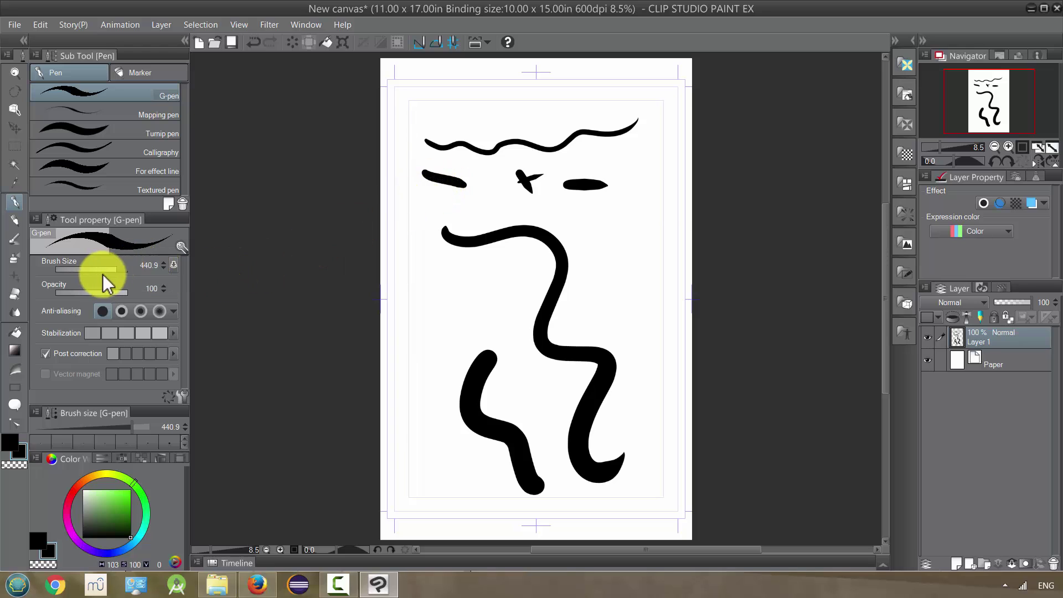
Shrink the pen, switch the hue to red, and draw a thin curved line below the dash
{"action": "left_click_drag", "start_coordinate": [108, 273], "coordinate": [94, 270]}
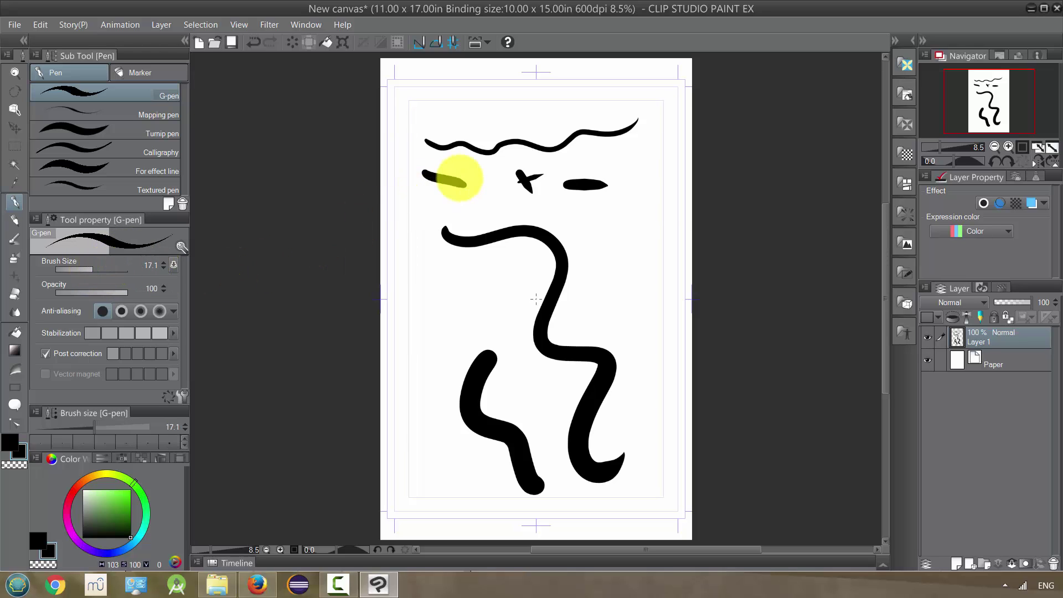
{"action": "scroll", "coordinate": [440, 191], "scroll_direction": "up", "scroll_amount": 5}
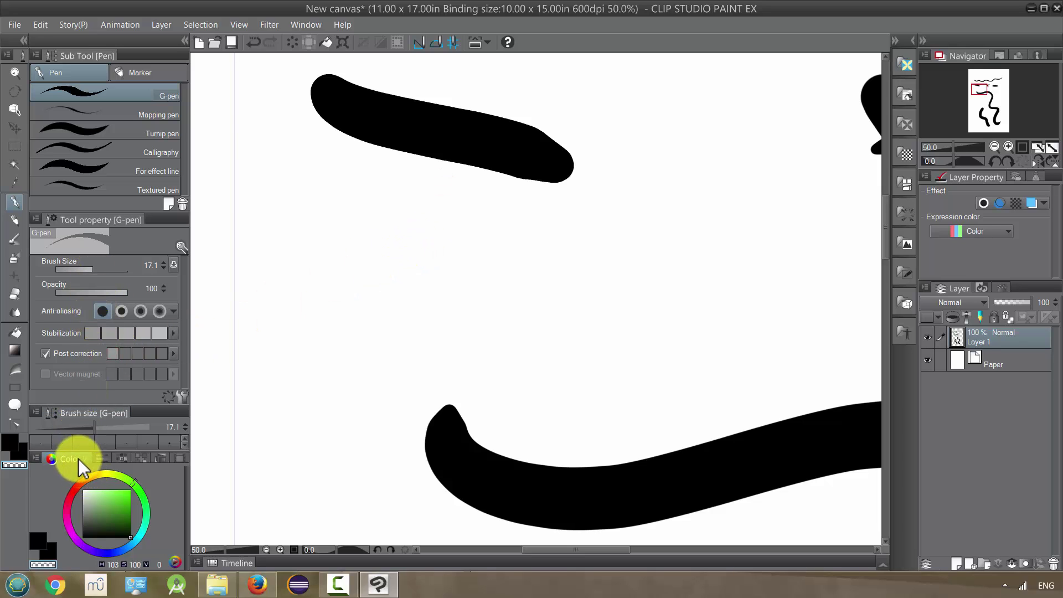
{"action": "left_click", "coordinate": [72, 487]}
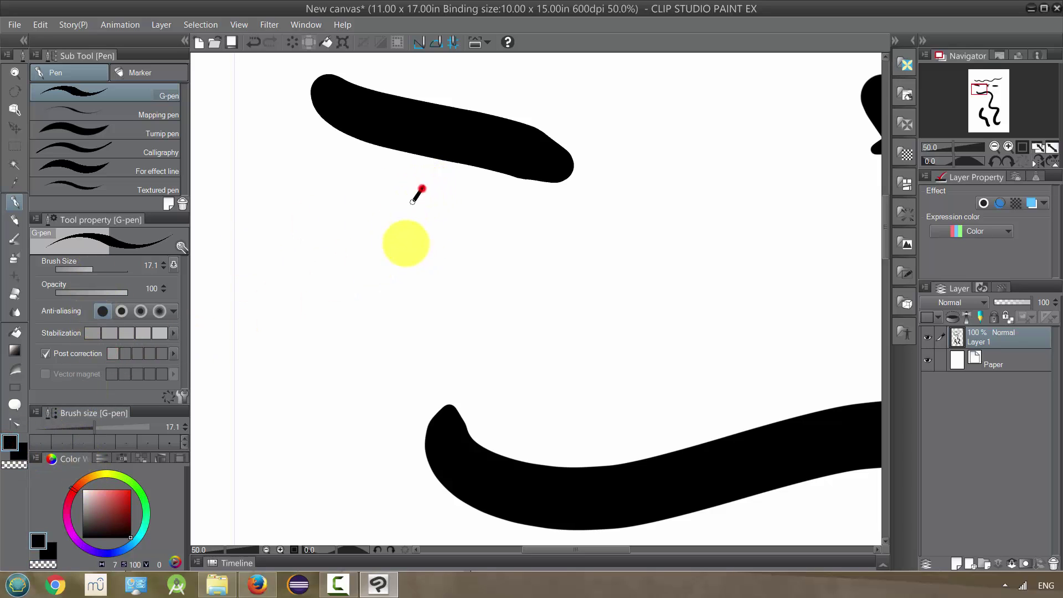
{"action": "mouse_move", "coordinate": [423, 186]}
{"action": "left_mouse_down"}
{"action": "mouse_move", "coordinate": [526, 329]}
{"action": "mouse_move", "coordinate": [573, 320]}
{"action": "left_mouse_up"}
Raise the pen size to 83.6 and draw a thick hooked stroke left of the curve
{"action": "left_click", "coordinate": [104, 270]}
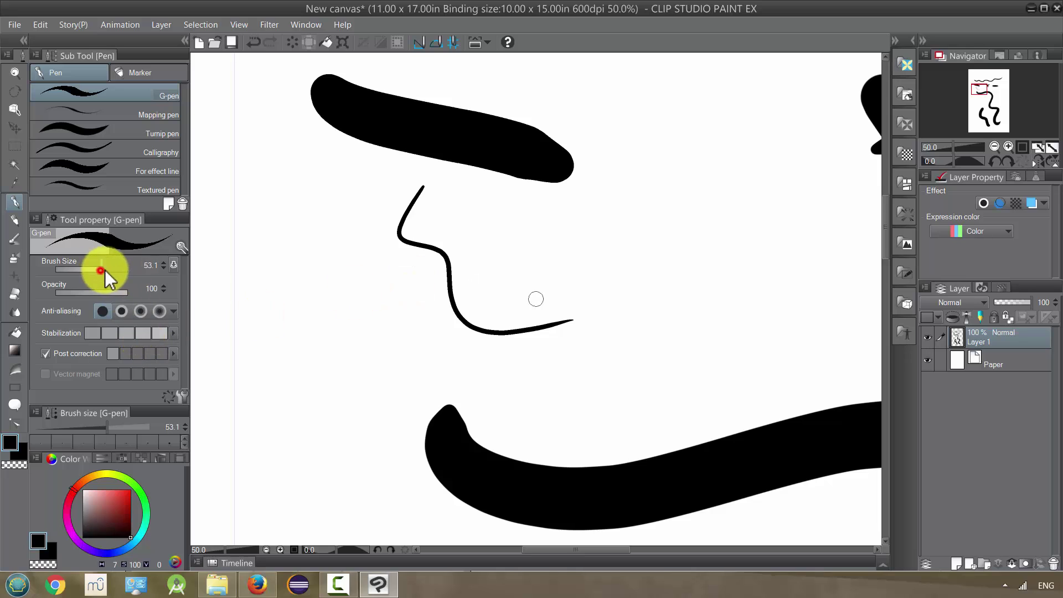
{"action": "mouse_move", "coordinate": [326, 266]}
{"action": "left_mouse_down"}
{"action": "mouse_move", "coordinate": [336, 319]}
{"action": "mouse_move", "coordinate": [411, 353]}
{"action": "left_mouse_up"}
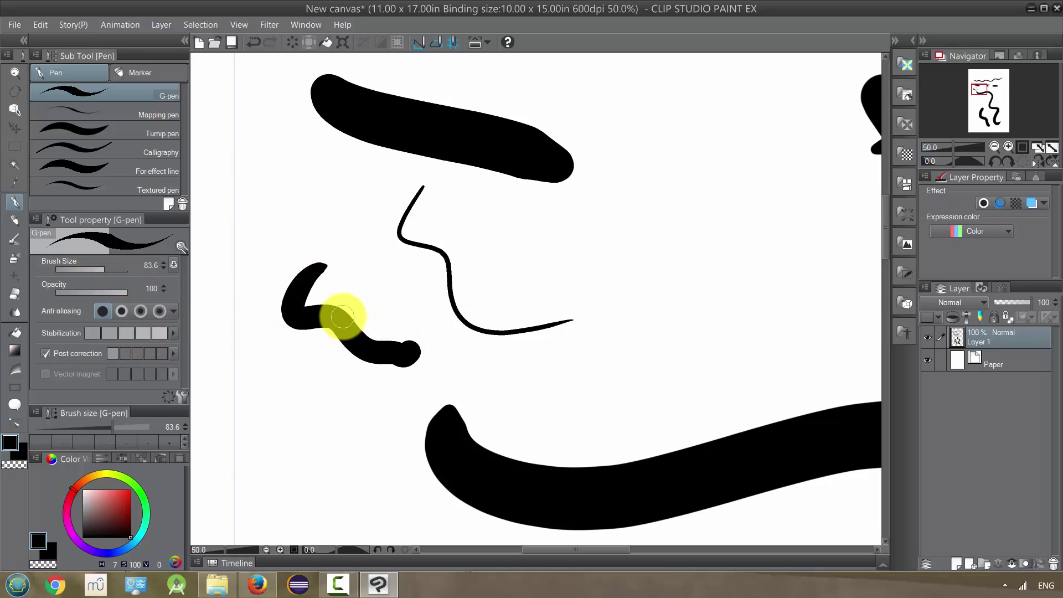
{"action": "scroll", "coordinate": [341, 317], "scroll_direction": "up", "scroll_amount": 3}
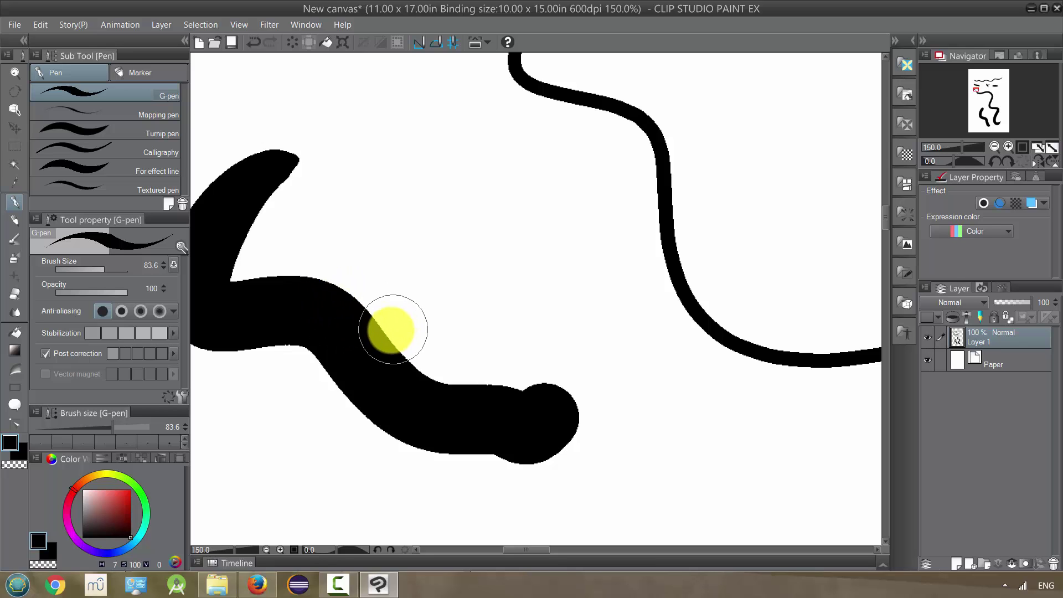
{"action": "scroll", "coordinate": [385, 320], "scroll_direction": "down", "scroll_amount": 3}
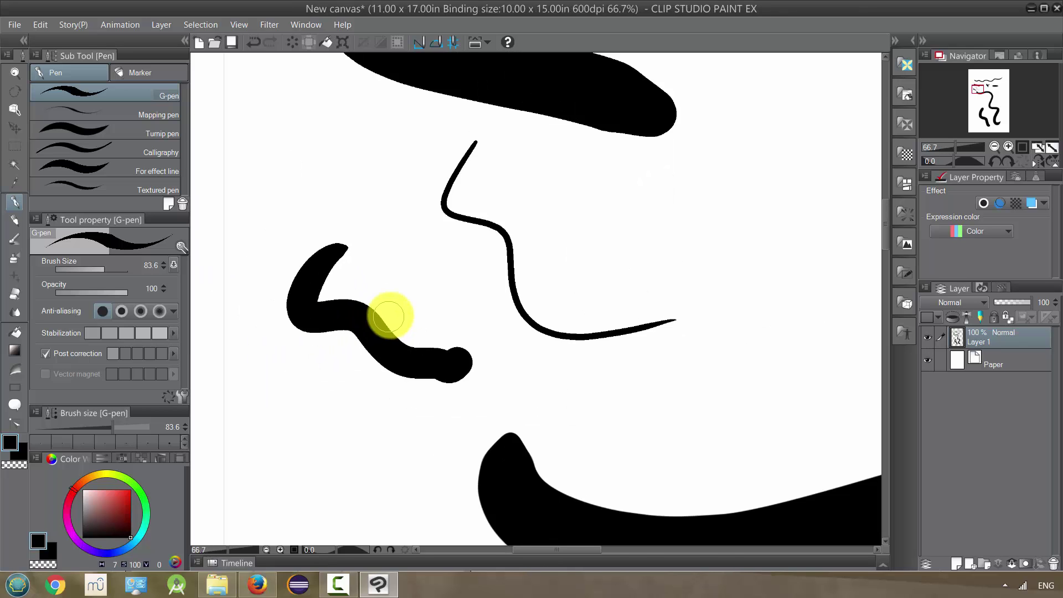
{"action": "scroll", "coordinate": [471, 300], "scroll_direction": "down", "scroll_amount": 2}
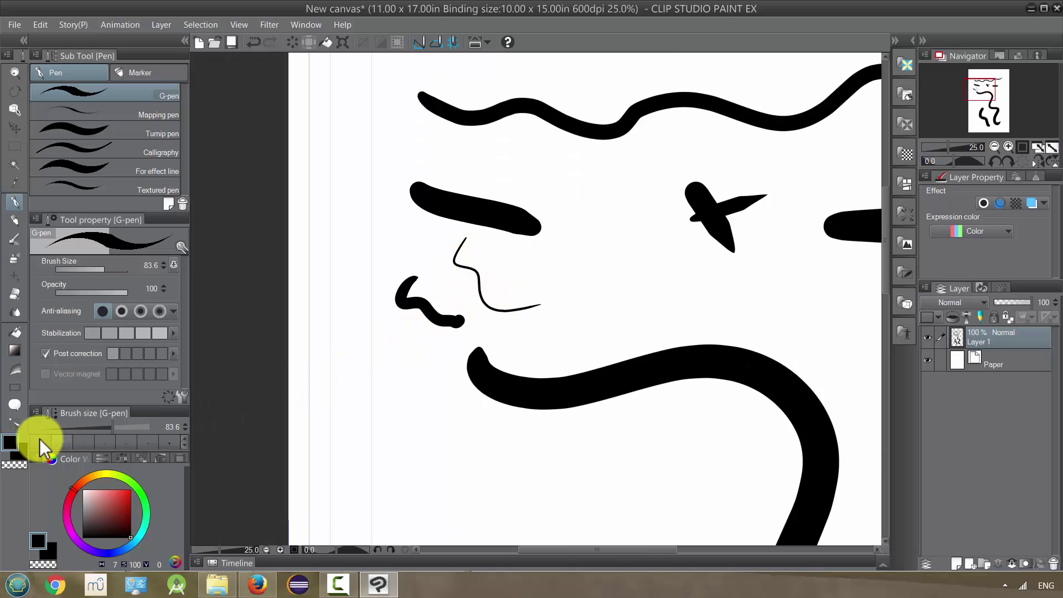
Apply Filter > Blur > Blur to soften the edges of the black strokes
{"action": "left_click", "coordinate": [10, 441]}
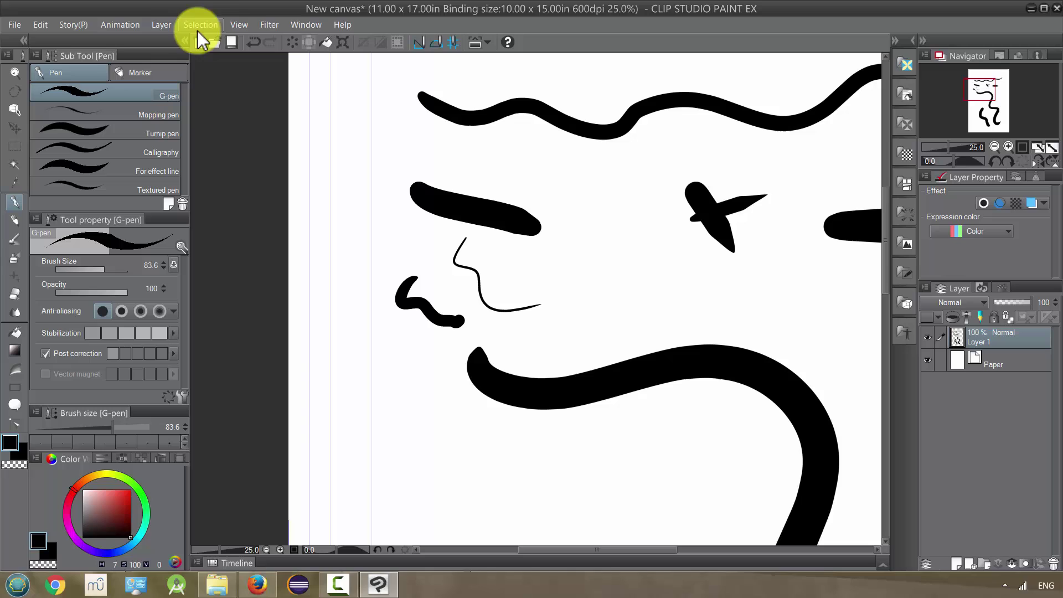
{"action": "left_click", "coordinate": [269, 26]}
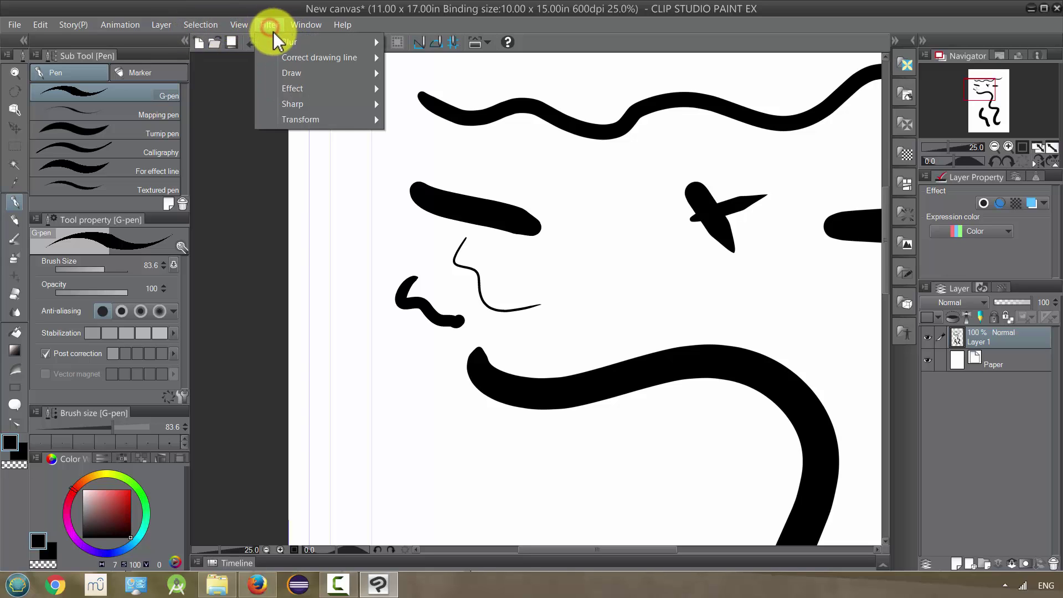
{"action": "mouse_move", "coordinate": [278, 42]}
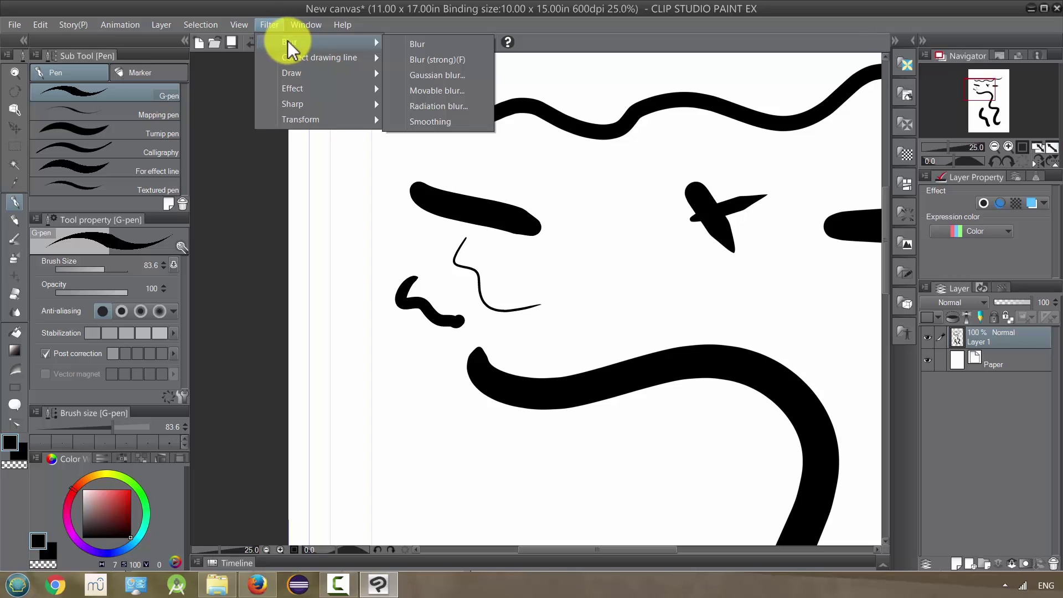
{"action": "left_click", "coordinate": [422, 47]}
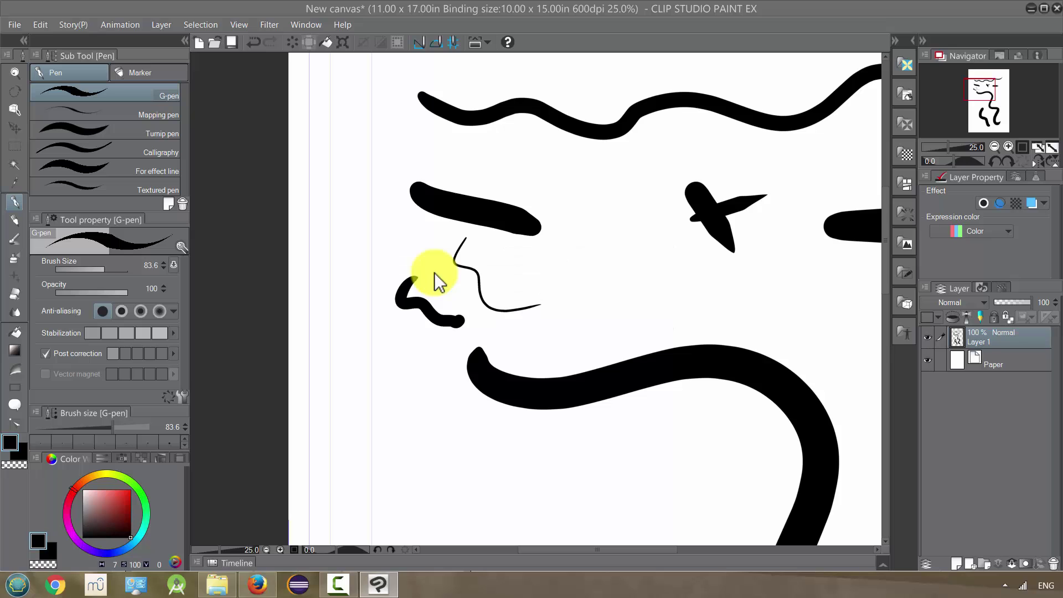
Paint a short black stroke over the hooked mark, undo it, and keep anti-aliasing at None
{"action": "left_click_drag", "start_coordinate": [407, 301], "coordinate": [464, 321]}
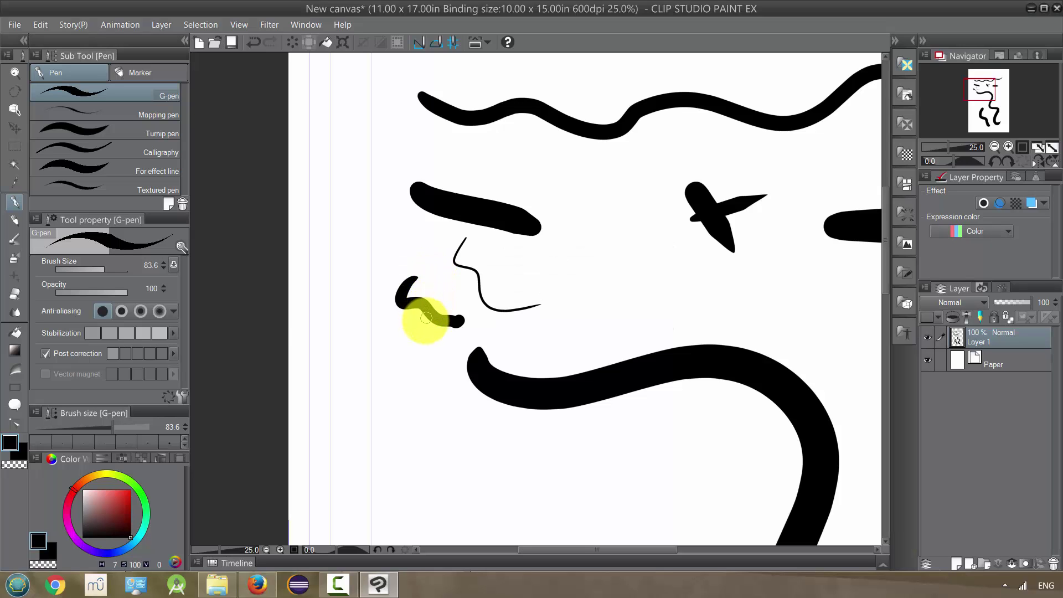
{"action": "scroll", "coordinate": [425, 316], "scroll_direction": "up", "scroll_amount": 6}
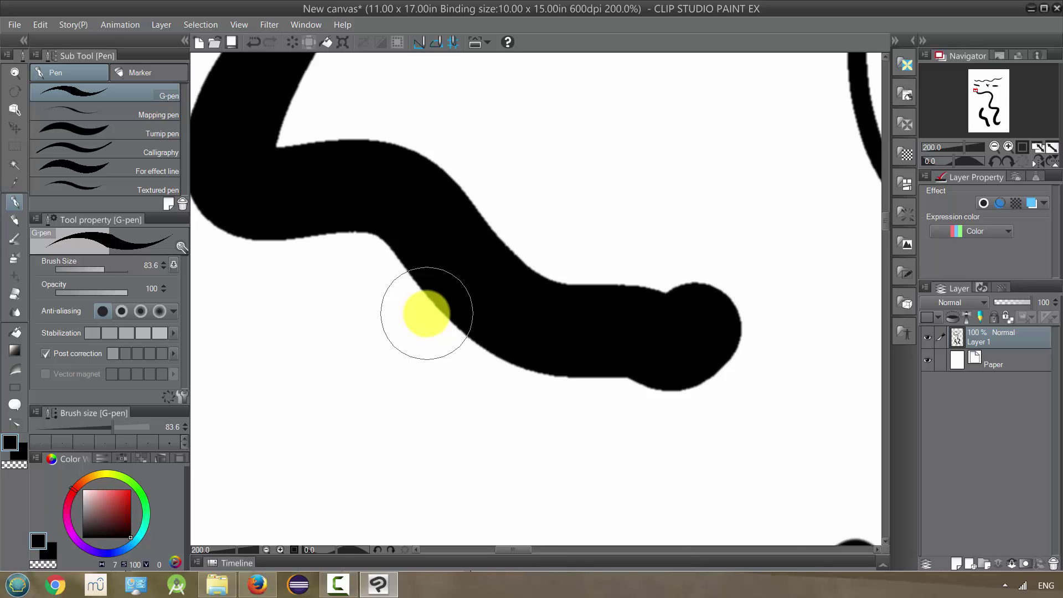
{"action": "scroll", "coordinate": [426, 312], "scroll_direction": "down", "scroll_amount": 1}
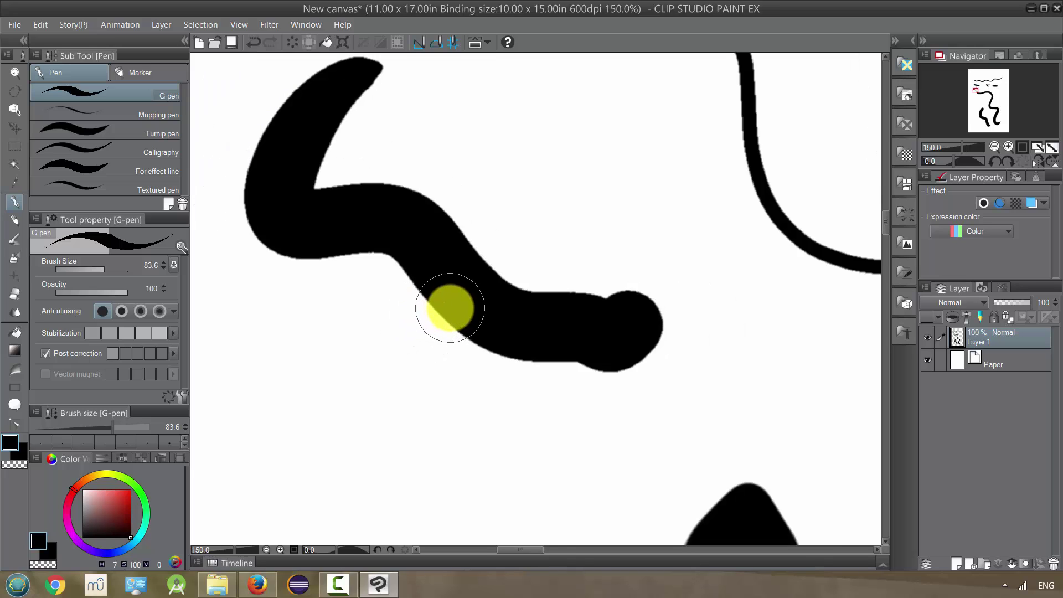
{"action": "scroll", "coordinate": [450, 308], "scroll_direction": "down", "scroll_amount": 3}
{"action": "scroll", "coordinate": [451, 306], "scroll_direction": "up", "scroll_amount": 5}
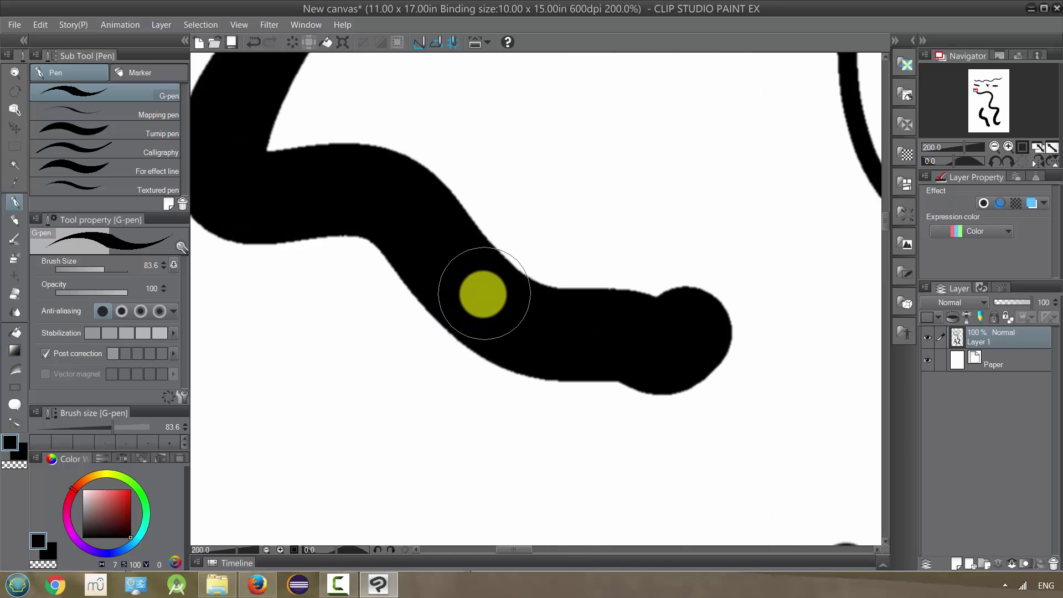
{"action": "key", "text": "ctrl+z"}
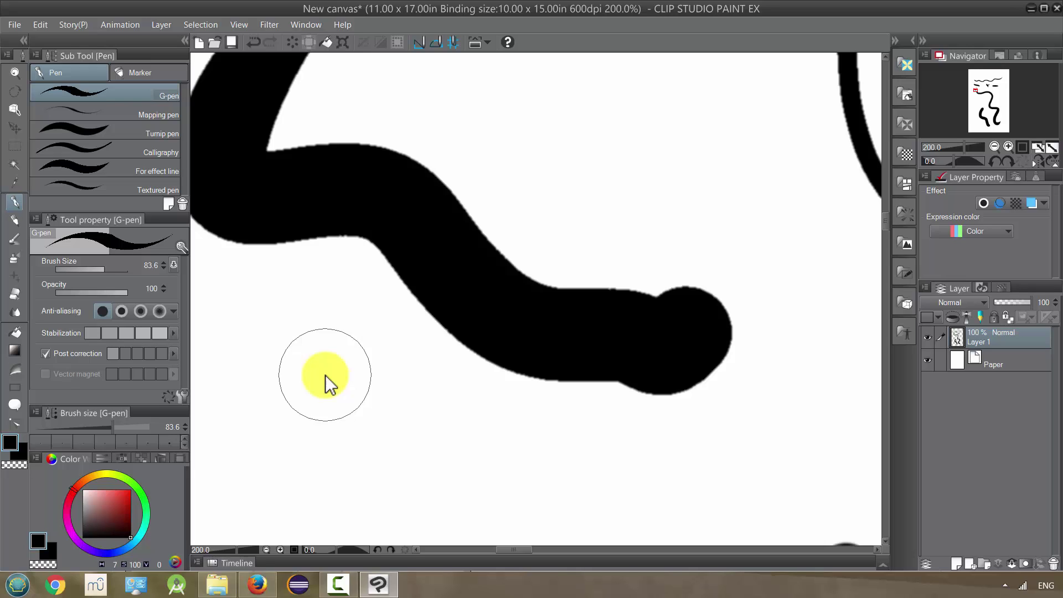
{"action": "left_click", "coordinate": [103, 315]}
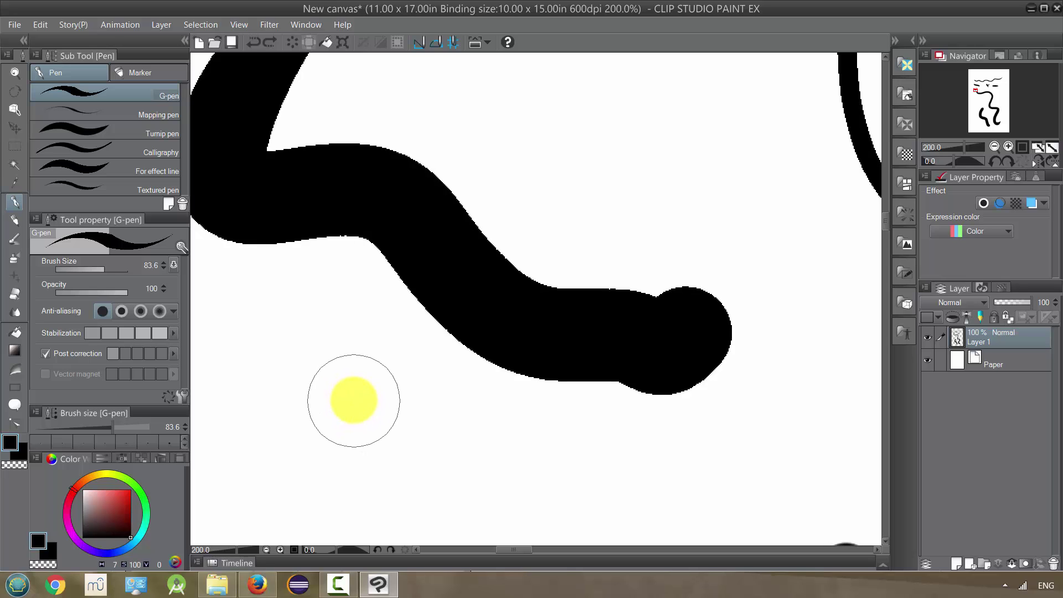
Apply Blur (strong) to the black stroke, then reopen the Blur filter submenu
{"action": "left_click", "coordinate": [261, 24]}
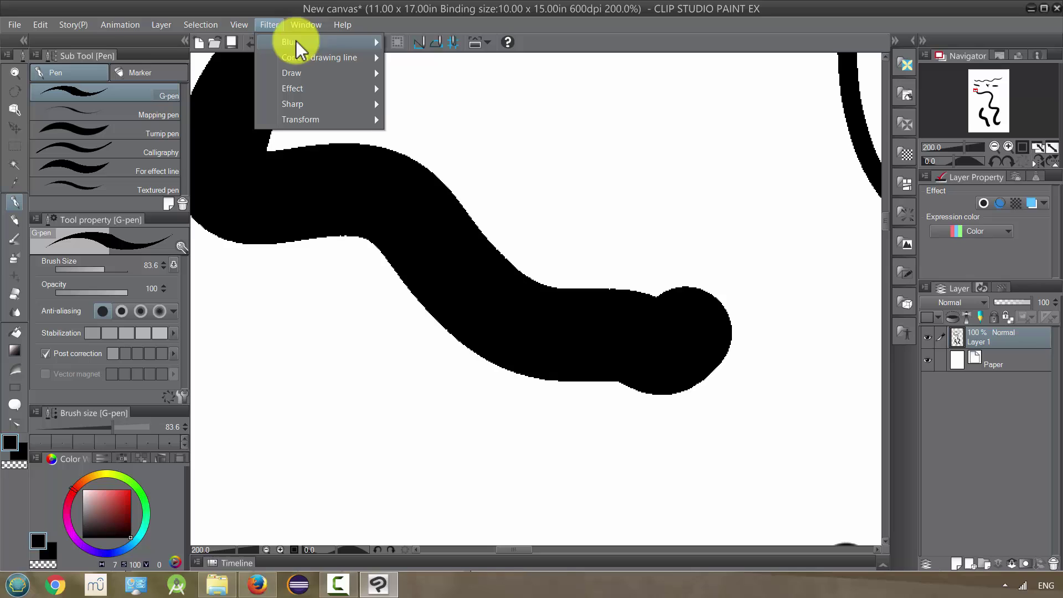
{"action": "mouse_move", "coordinate": [383, 42]}
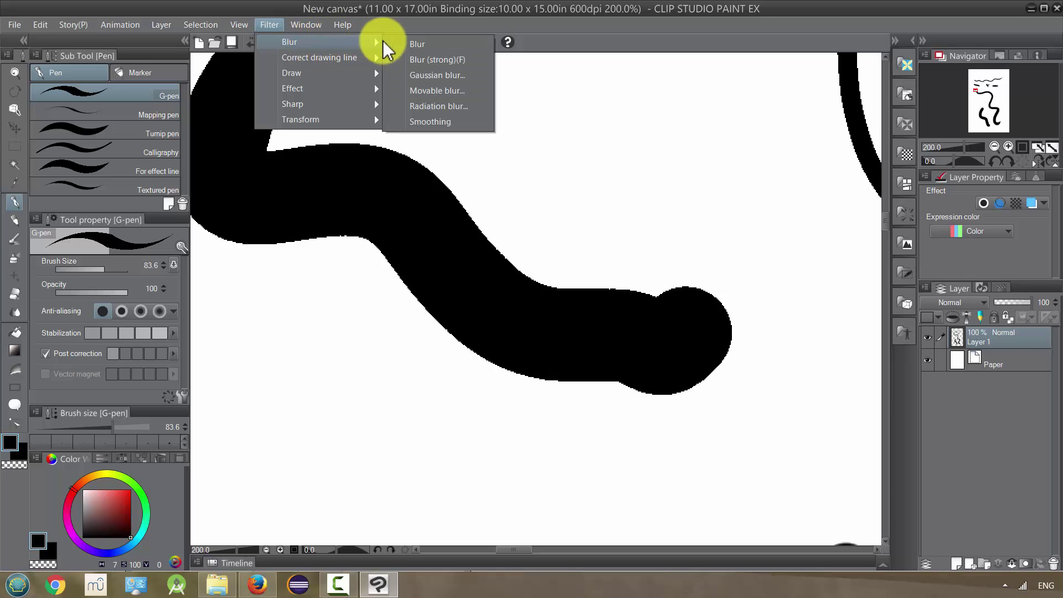
{"action": "left_click", "coordinate": [414, 60]}
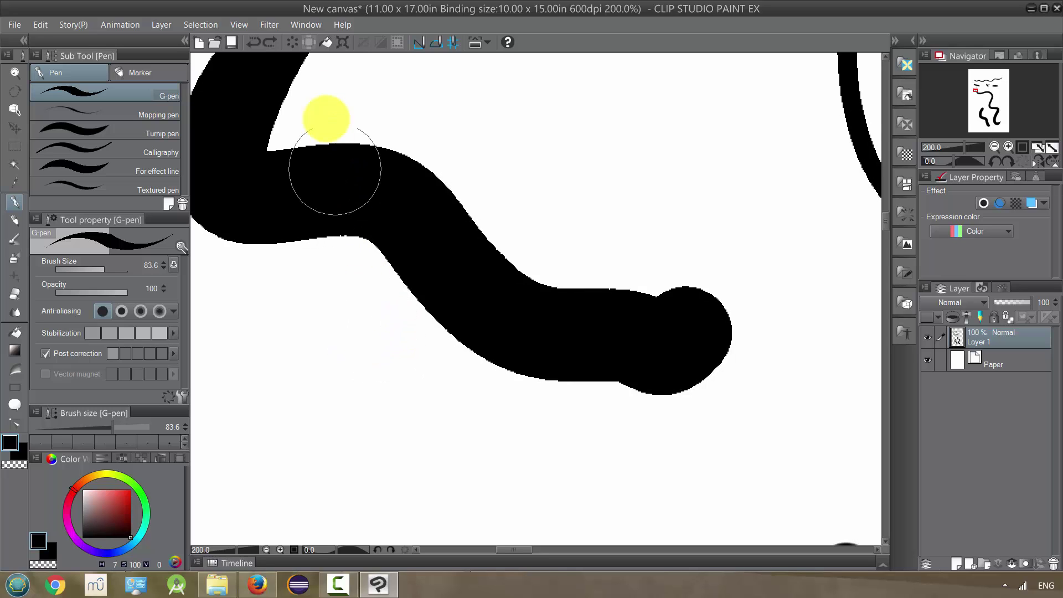
{"action": "left_click", "coordinate": [264, 26]}
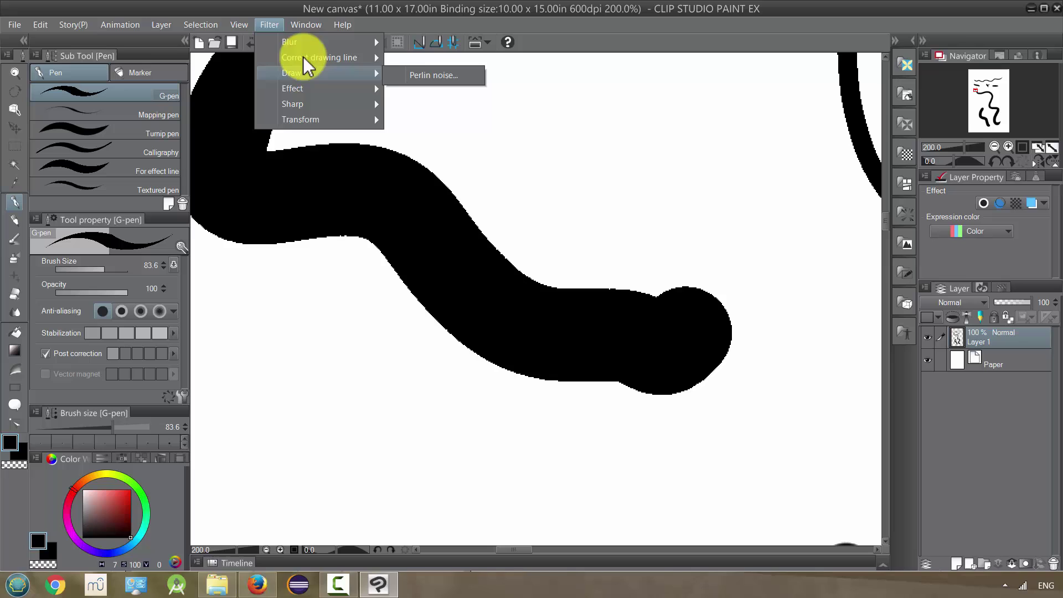
{"action": "mouse_move", "coordinate": [346, 41]}
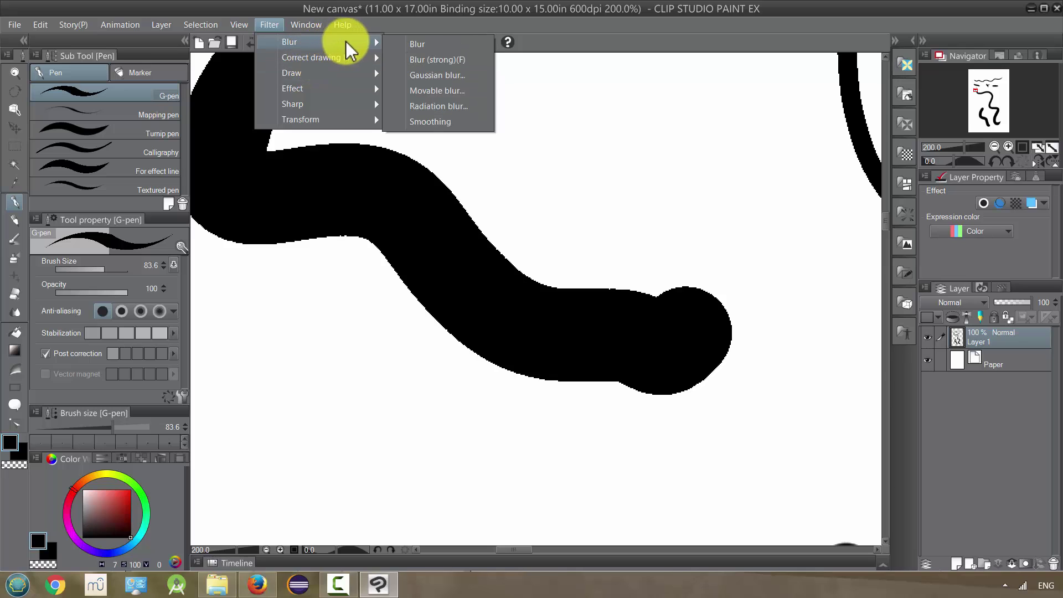
Open Gaussian blur and raise Area to blur to about 179.14
{"action": "left_click", "coordinate": [418, 78]}
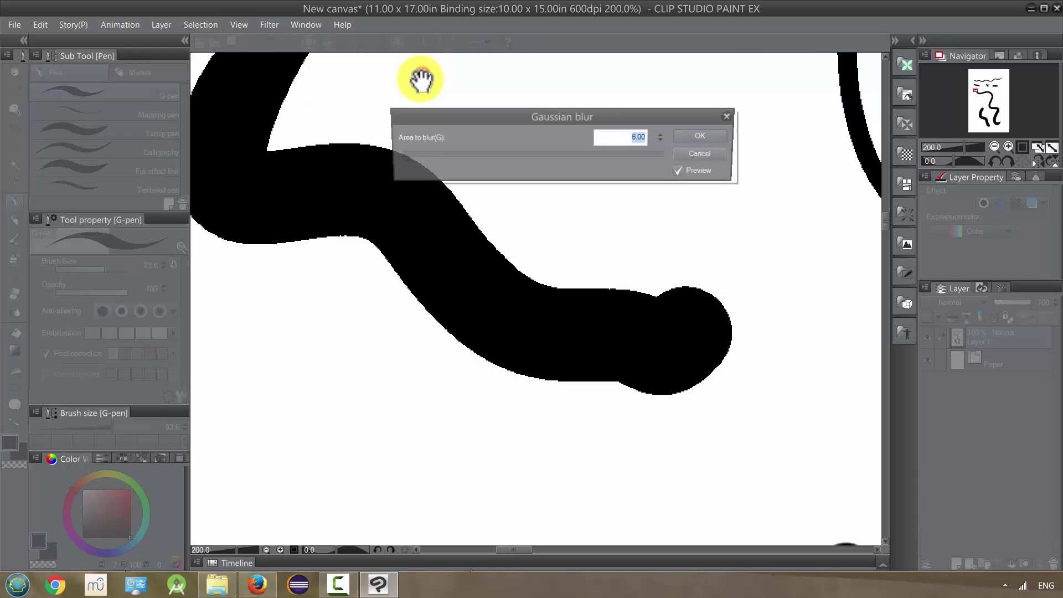
{"action": "left_click_drag", "start_coordinate": [476, 118], "coordinate": [517, 79]}
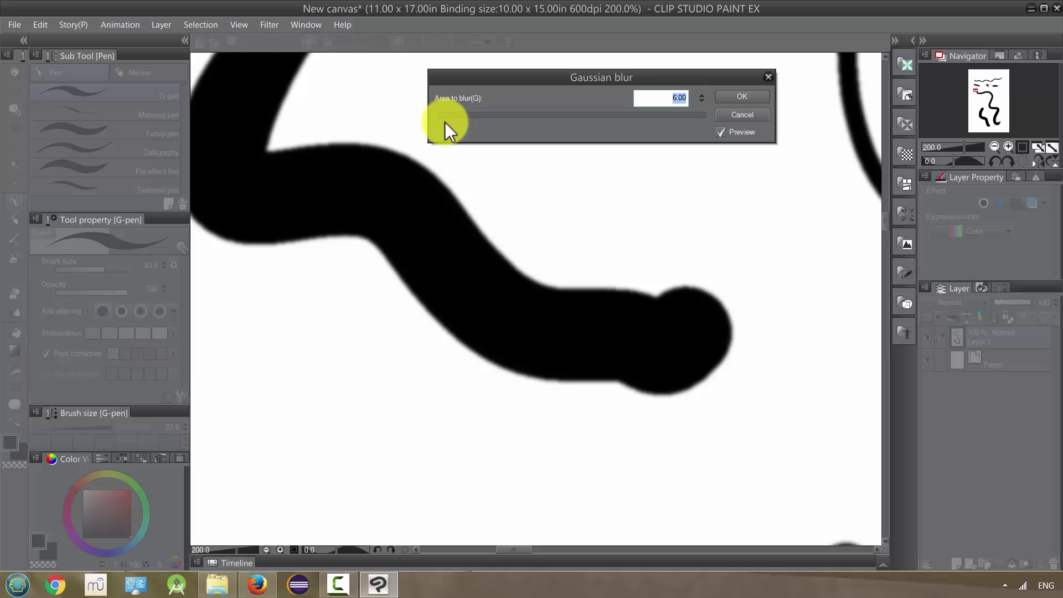
{"action": "left_click_drag", "start_coordinate": [445, 121], "coordinate": [549, 123]}
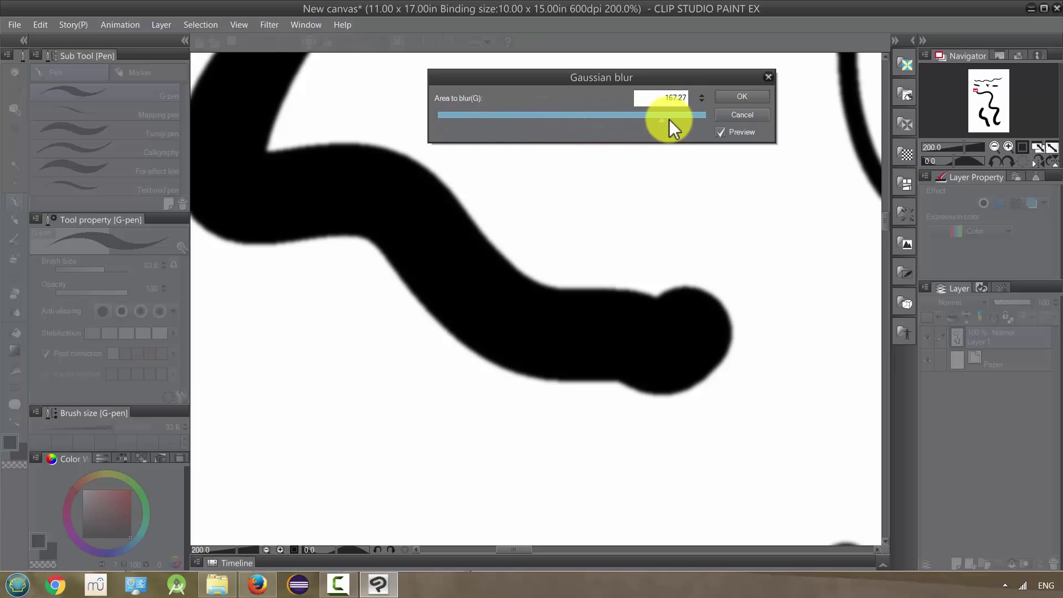
{"action": "left_click_drag", "start_coordinate": [669, 118], "coordinate": [685, 118]}
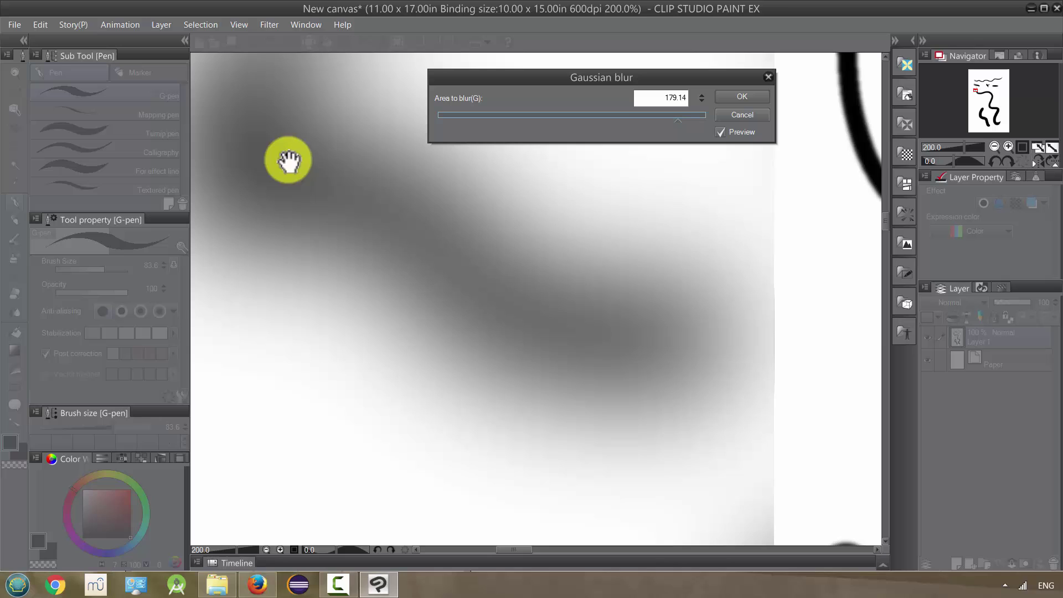
Zoom and pan to inspect the blurred preview, then cancel the Gaussian blur
{"action": "scroll", "coordinate": [664, 305], "scroll_direction": "down", "scroll_amount": 6}
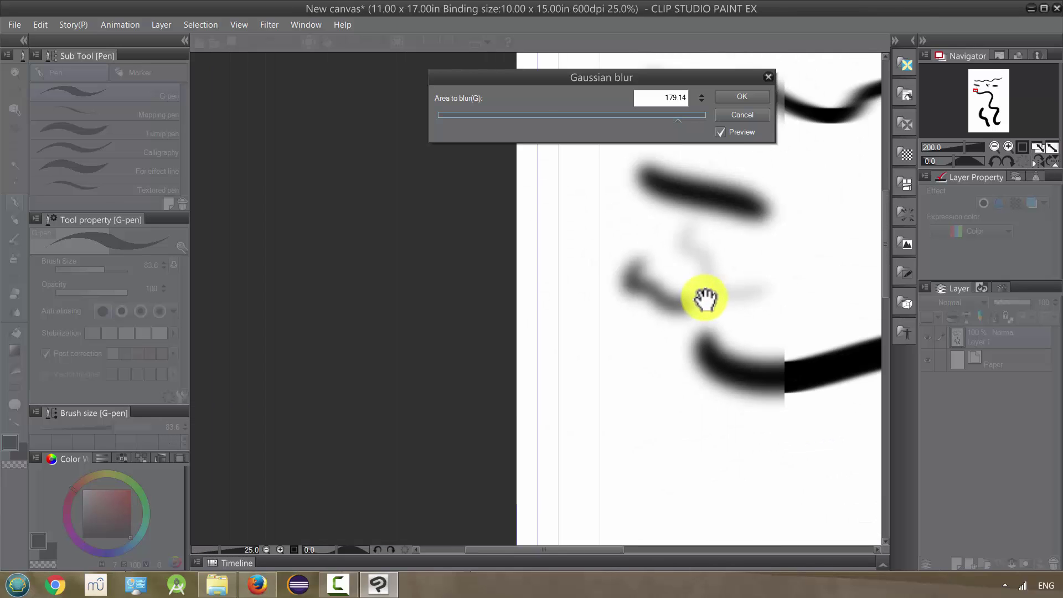
{"action": "scroll", "coordinate": [639, 289], "scroll_direction": "down", "scroll_amount": 2}
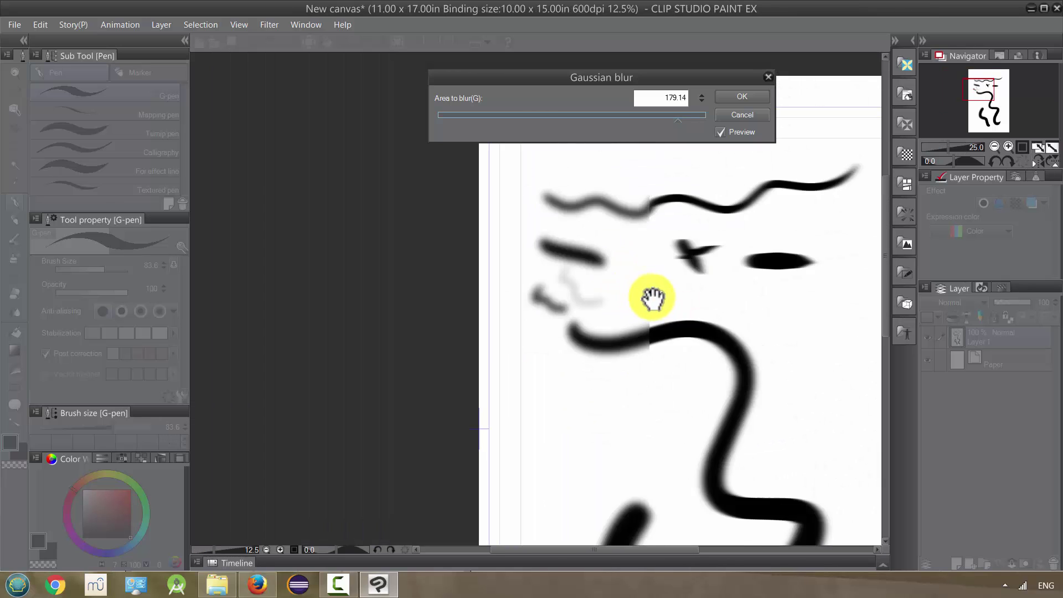
{"action": "scroll", "coordinate": [653, 299], "scroll_direction": "down", "scroll_amount": 2}
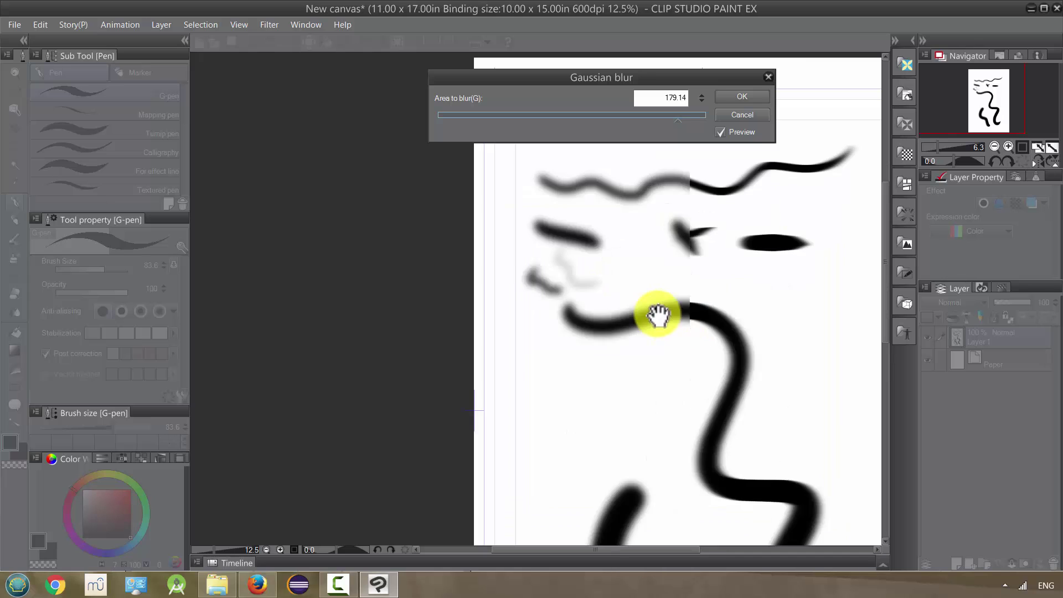
{"action": "scroll", "coordinate": [658, 313], "scroll_direction": "up", "scroll_amount": 1}
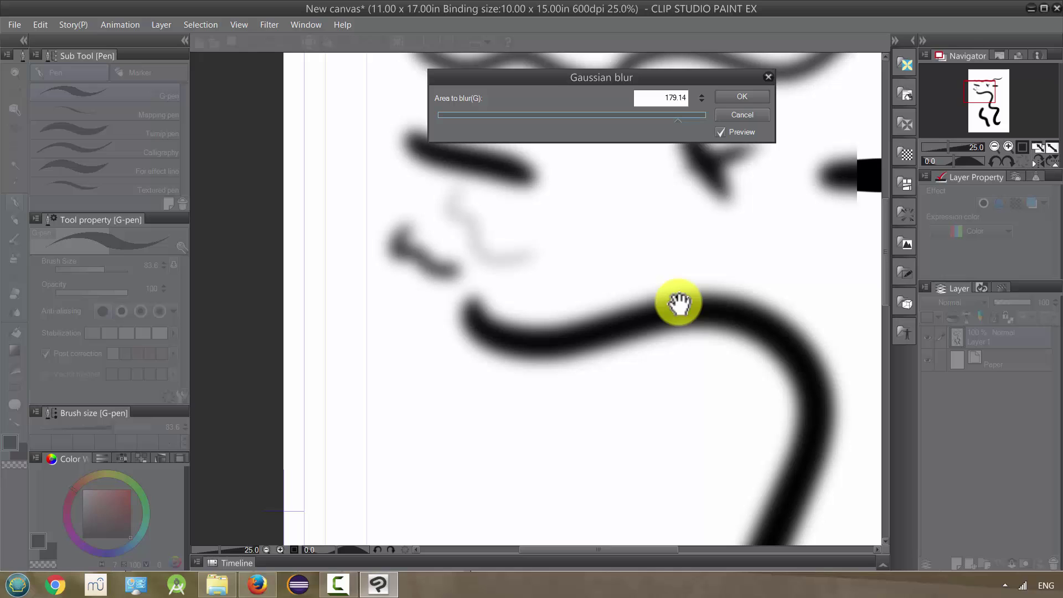
{"action": "scroll", "coordinate": [681, 303], "scroll_direction": "down", "scroll_amount": 1}
{"action": "left_click_drag", "start_coordinate": [683, 301], "coordinate": [600, 182]}
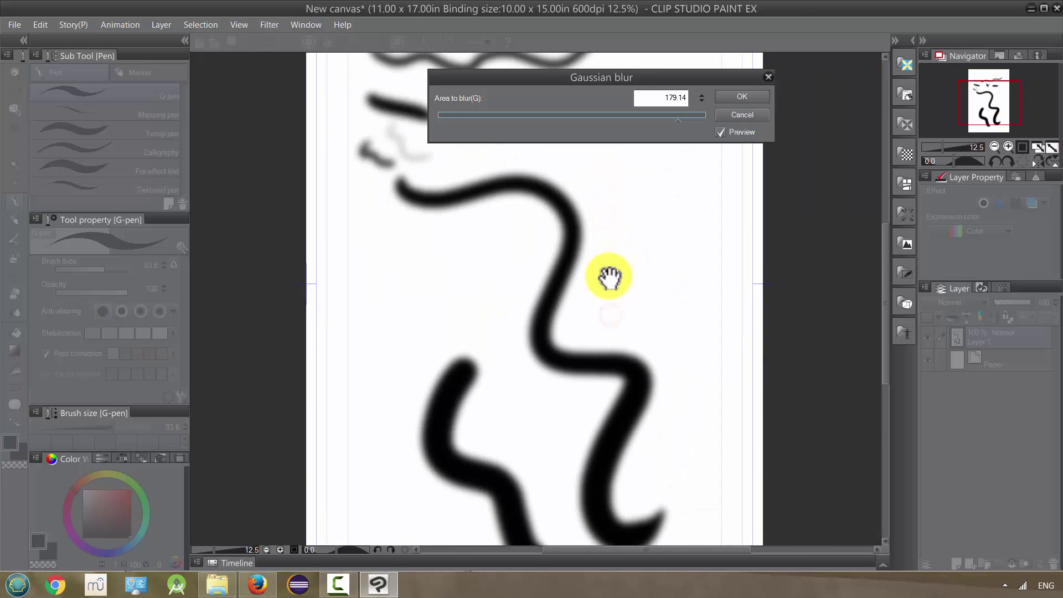
{"action": "left_click_drag", "start_coordinate": [612, 280], "coordinate": [621, 204]}
{"action": "left_click_drag", "start_coordinate": [607, 353], "coordinate": [592, 505]}
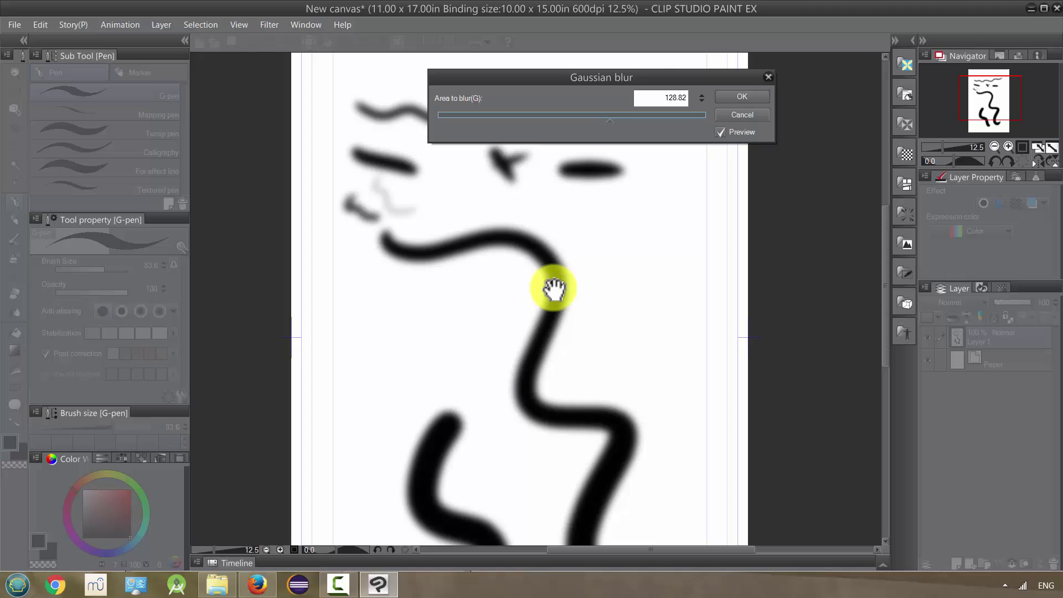
{"action": "left_click", "coordinate": [741, 115]}
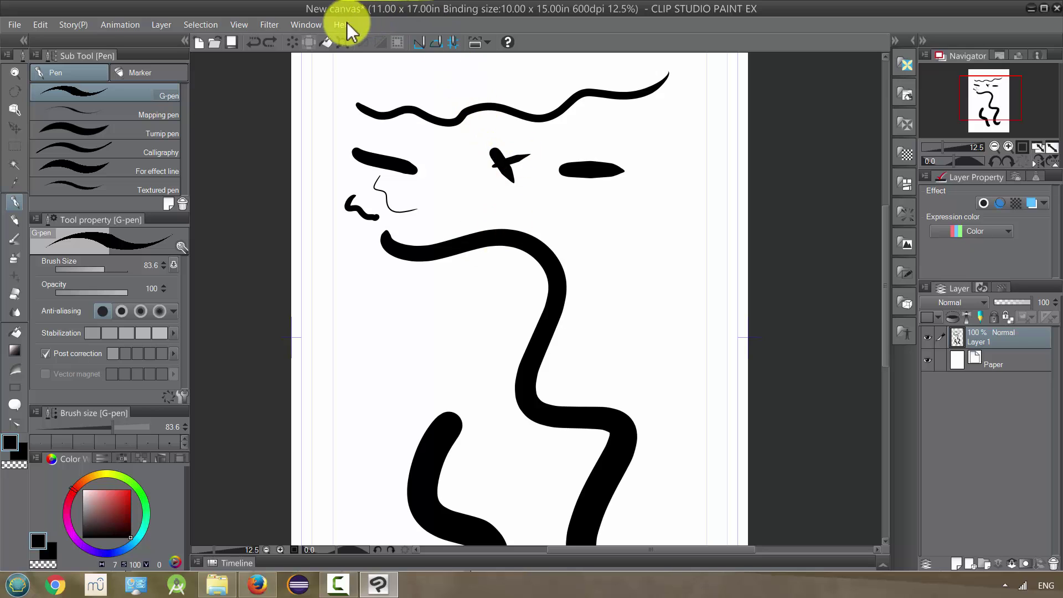
{"action": "left_click", "coordinate": [269, 25]}
{"action": "mouse_move", "coordinate": [335, 58]}
{"action": "mouse_move", "coordinate": [367, 42]}
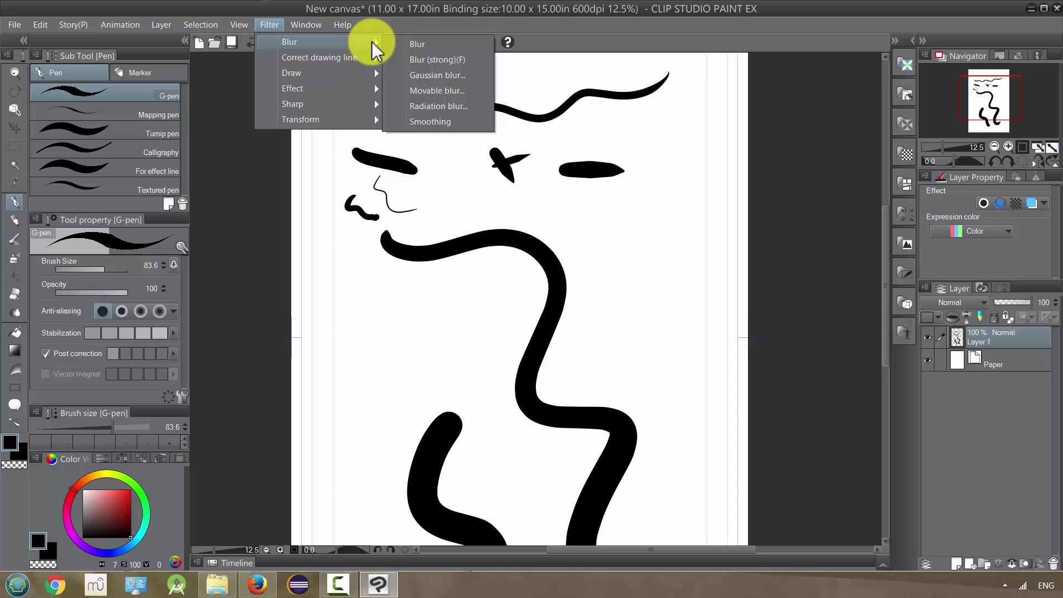
{"action": "left_click", "coordinate": [413, 93]}
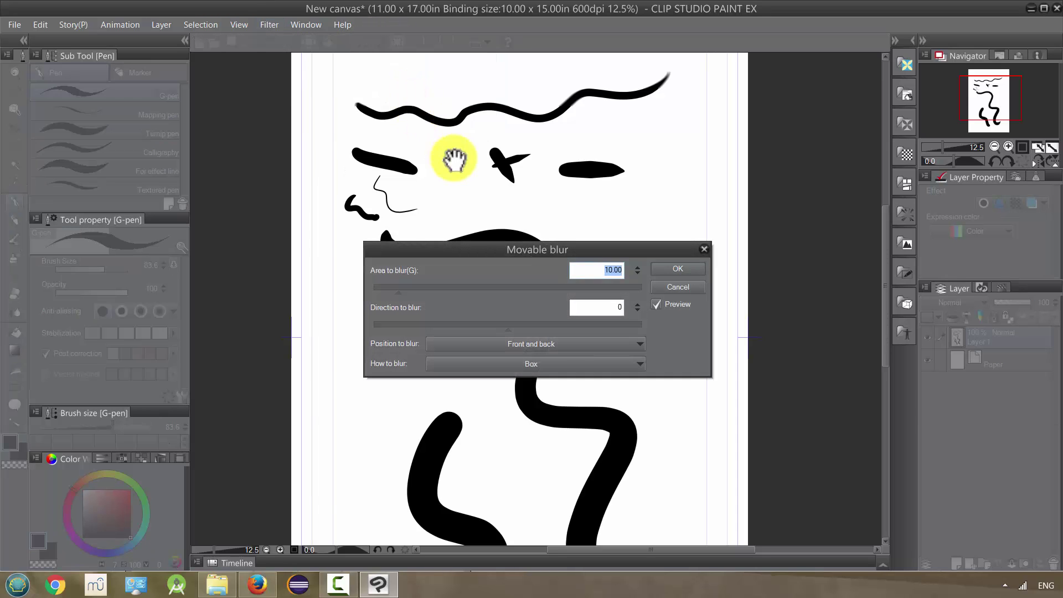
{"action": "left_click_drag", "start_coordinate": [459, 287], "coordinate": [544, 297]}
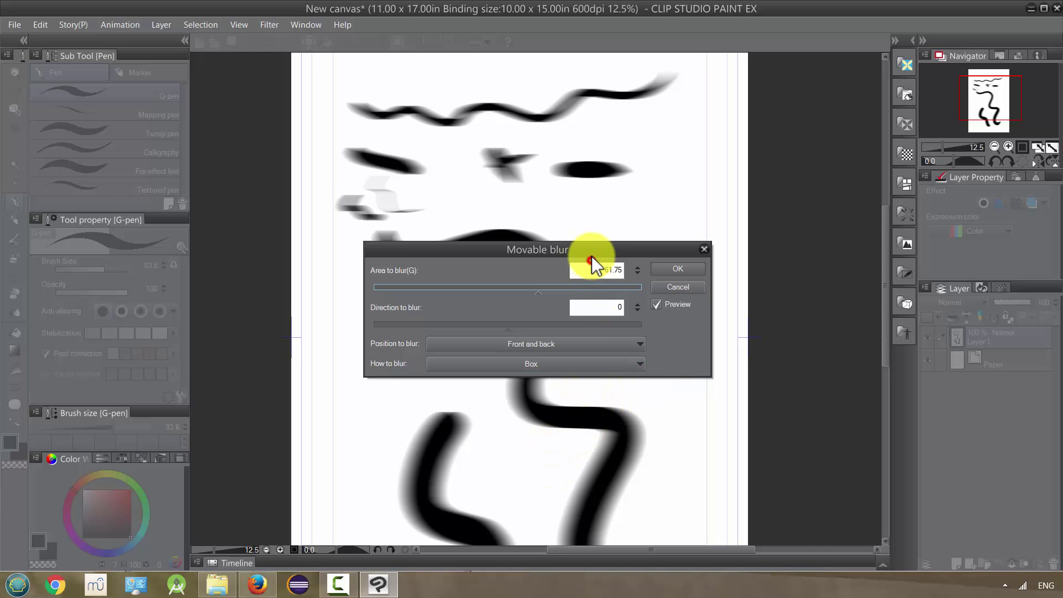
{"action": "left_click_drag", "start_coordinate": [592, 254], "coordinate": [558, 115]}
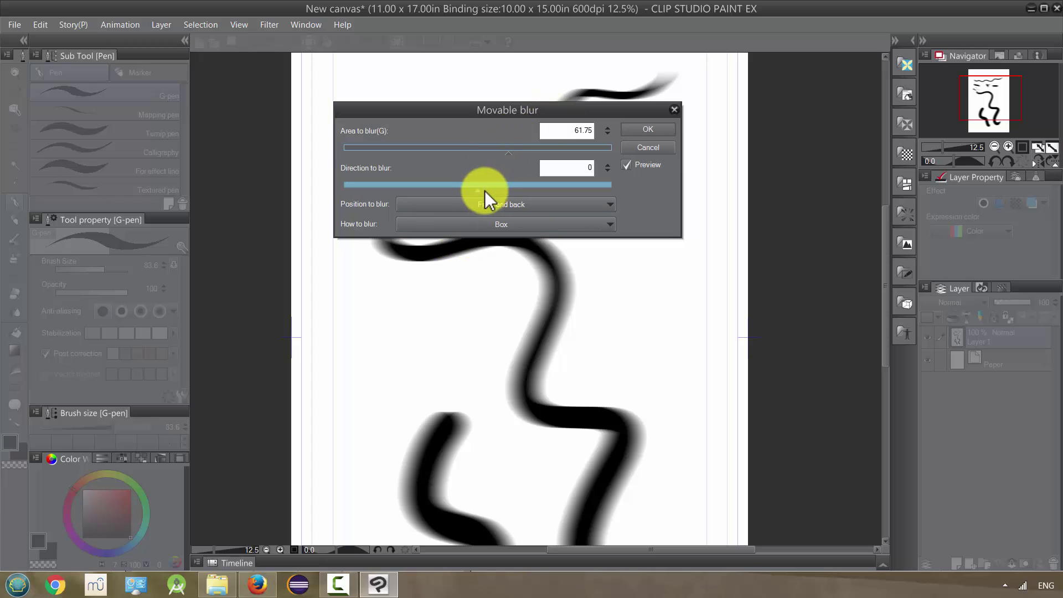
{"action": "left_click", "coordinate": [574, 188]}
{"action": "left_click", "coordinate": [524, 208]}
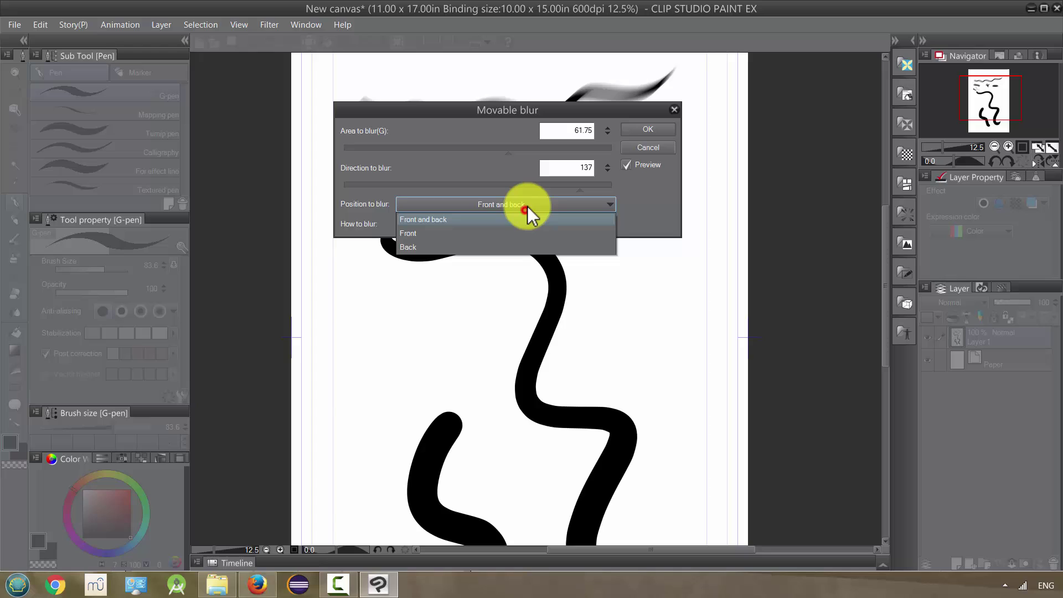
{"action": "left_click", "coordinate": [526, 205]}
{"action": "left_click", "coordinate": [510, 224]}
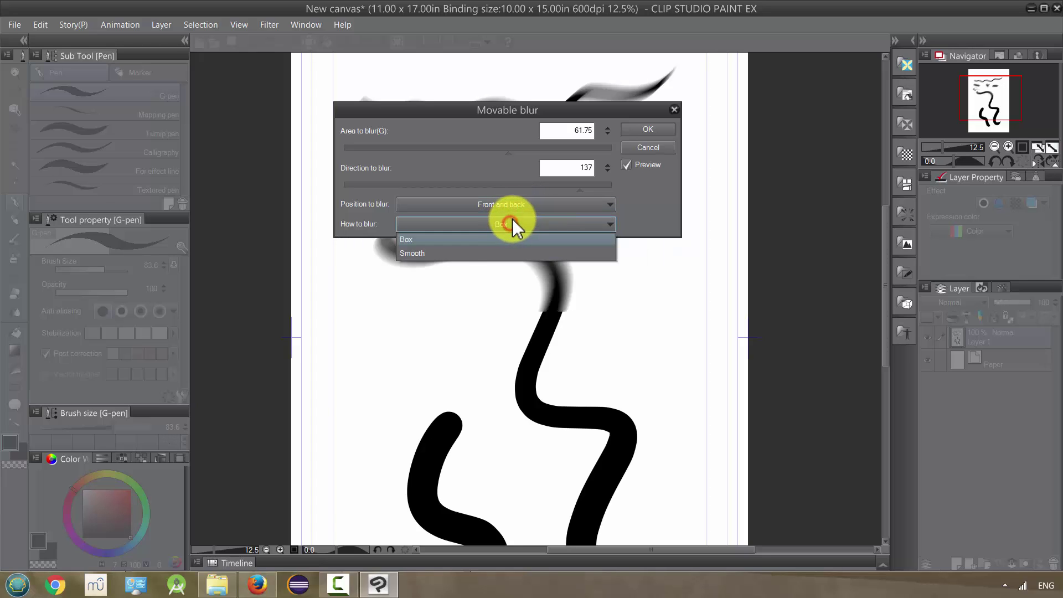
{"action": "left_click", "coordinate": [505, 252]}
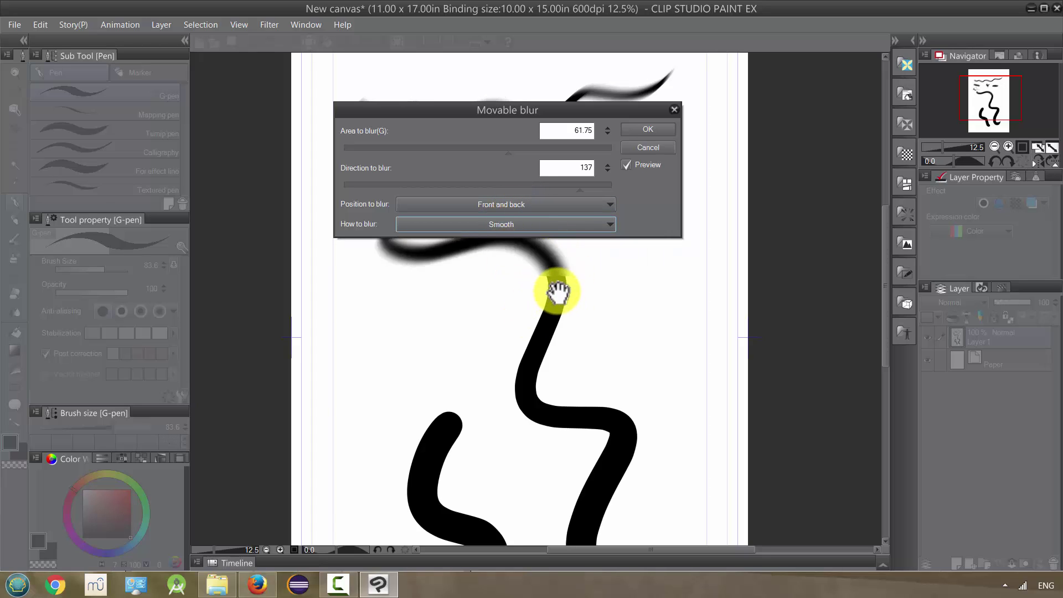
{"action": "mouse_move", "coordinate": [558, 291]}
{"action": "left_mouse_down"}
{"action": "mouse_move", "coordinate": [534, 353]}
{"action": "mouse_move", "coordinate": [549, 426]}
{"action": "mouse_move", "coordinate": [503, 304]}
{"action": "left_mouse_up"}
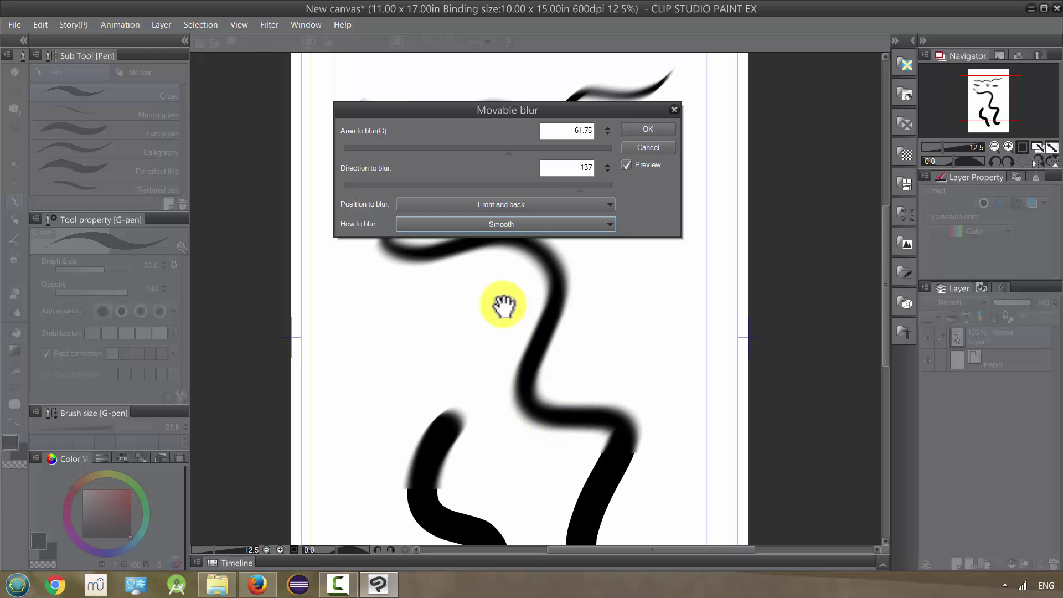
{"action": "left_click", "coordinate": [644, 148]}
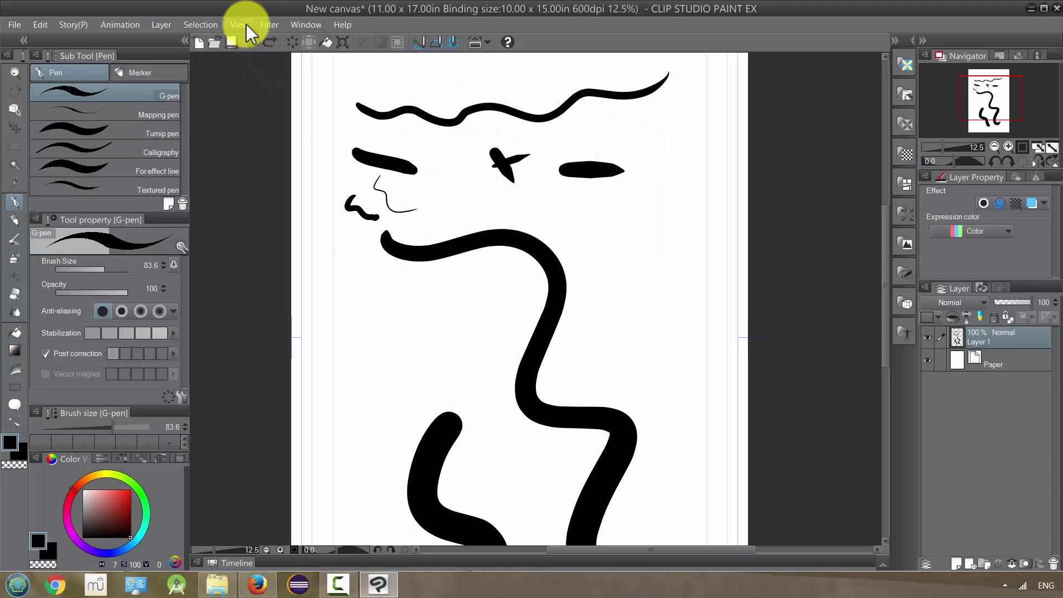
Open Radiation blur and place its centre on the top wavy line
{"action": "left_click", "coordinate": [269, 25]}
{"action": "mouse_move", "coordinate": [347, 42]}
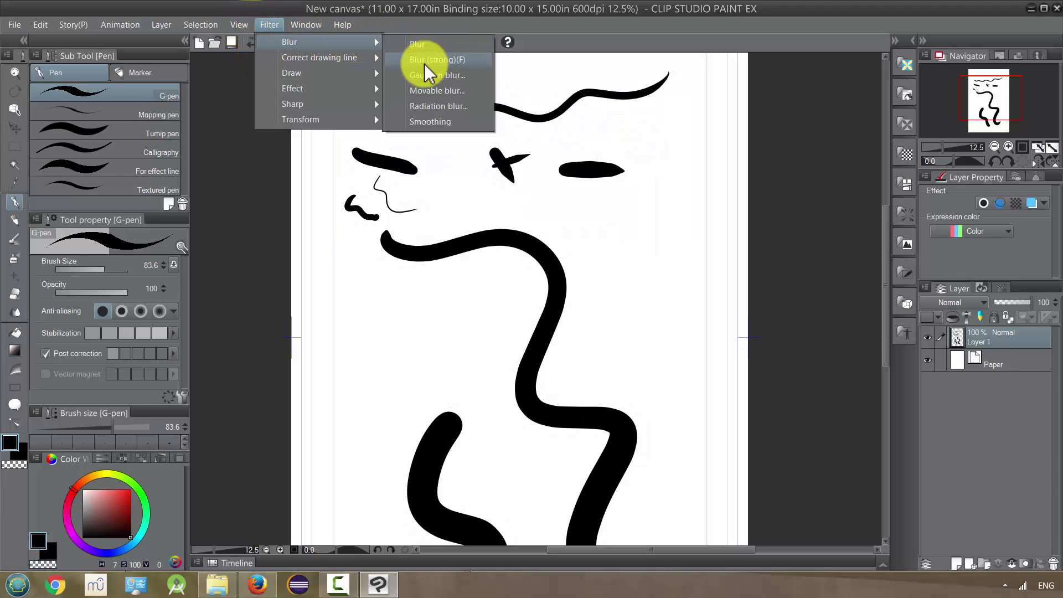
{"action": "left_click", "coordinate": [438, 106]}
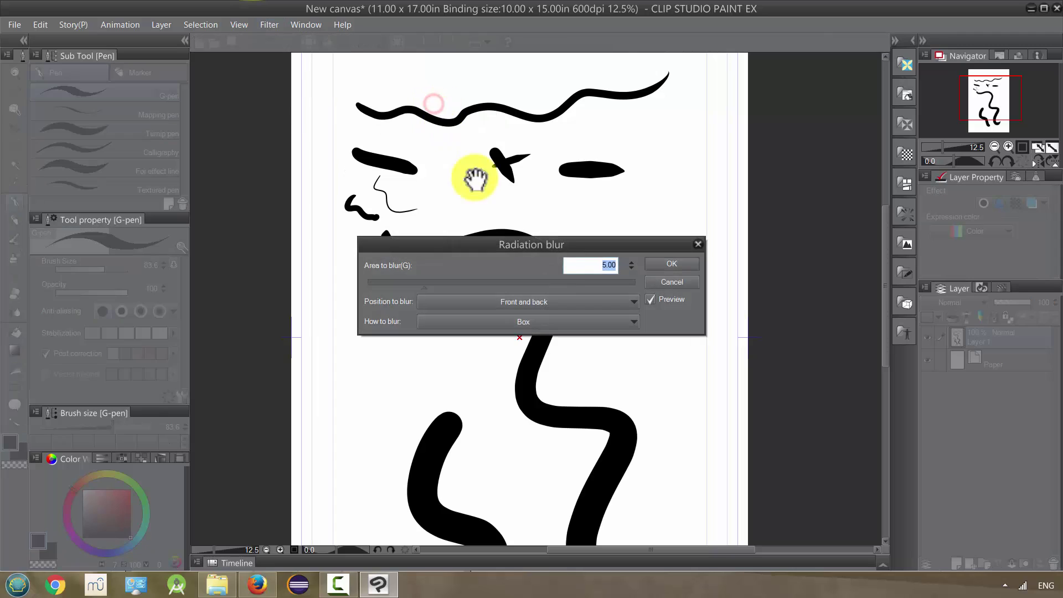
{"action": "left_click_drag", "start_coordinate": [495, 250], "coordinate": [149, 213]}
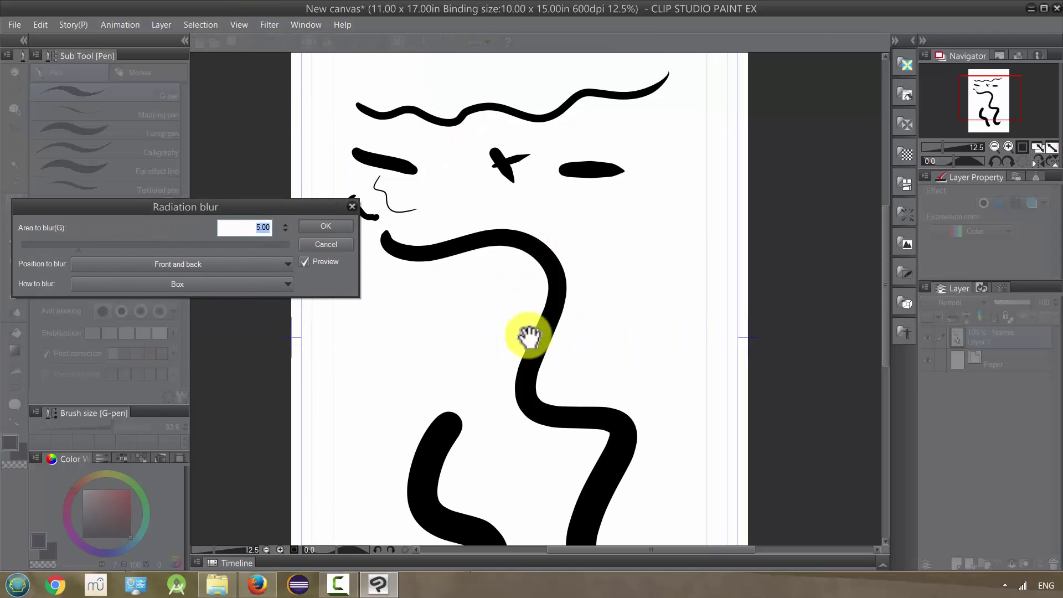
{"action": "left_click", "coordinate": [583, 188]}
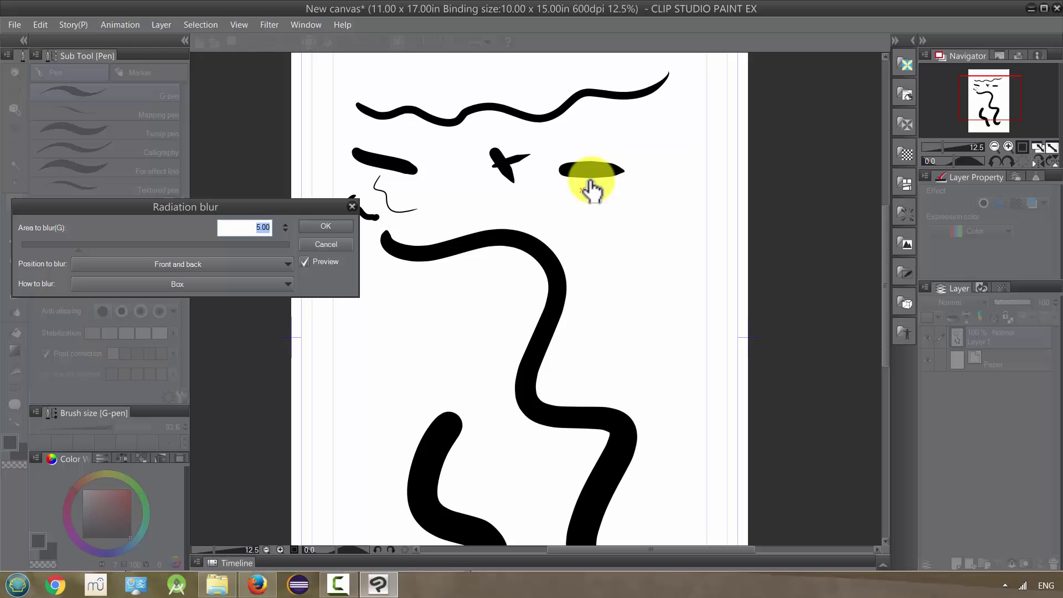
{"action": "left_click", "coordinate": [589, 103]}
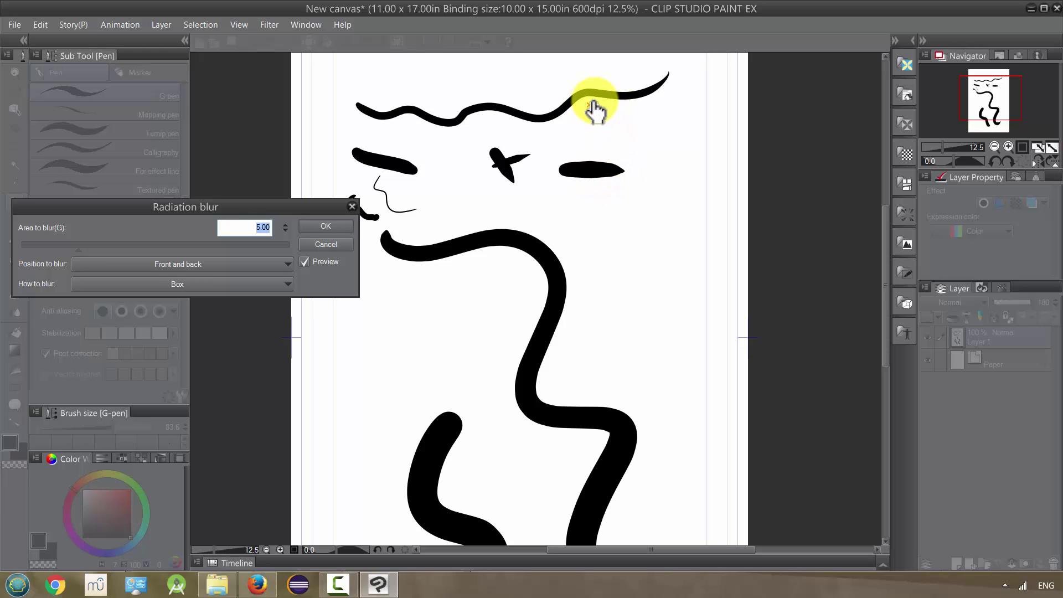
Set Area to blur 11.21, position Front, method Box, and apply the radiation blur
{"action": "left_click_drag", "start_coordinate": [78, 250], "coordinate": [175, 234]}
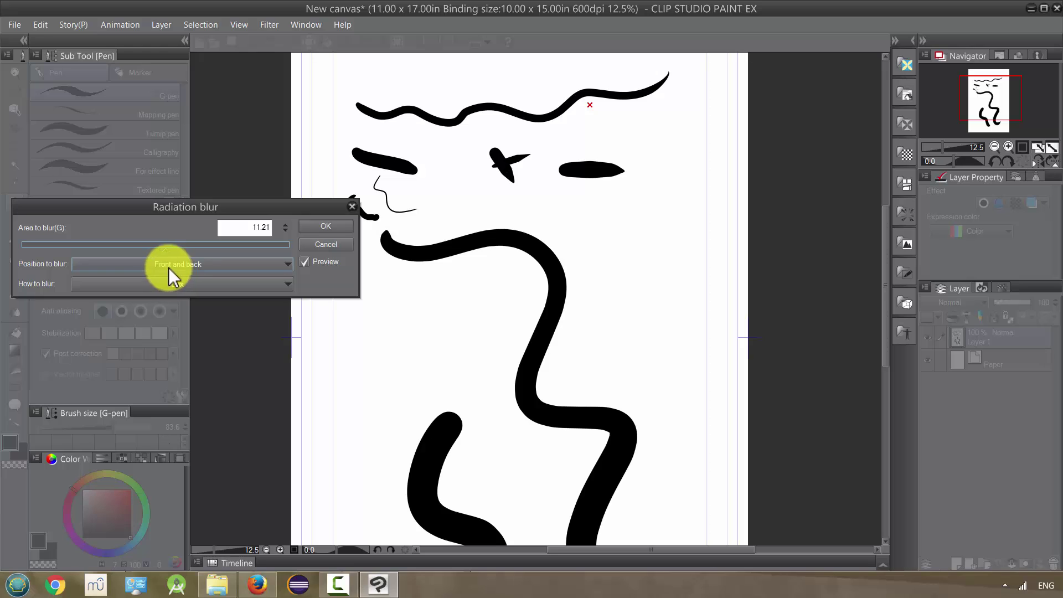
{"action": "left_click", "coordinate": [180, 264]}
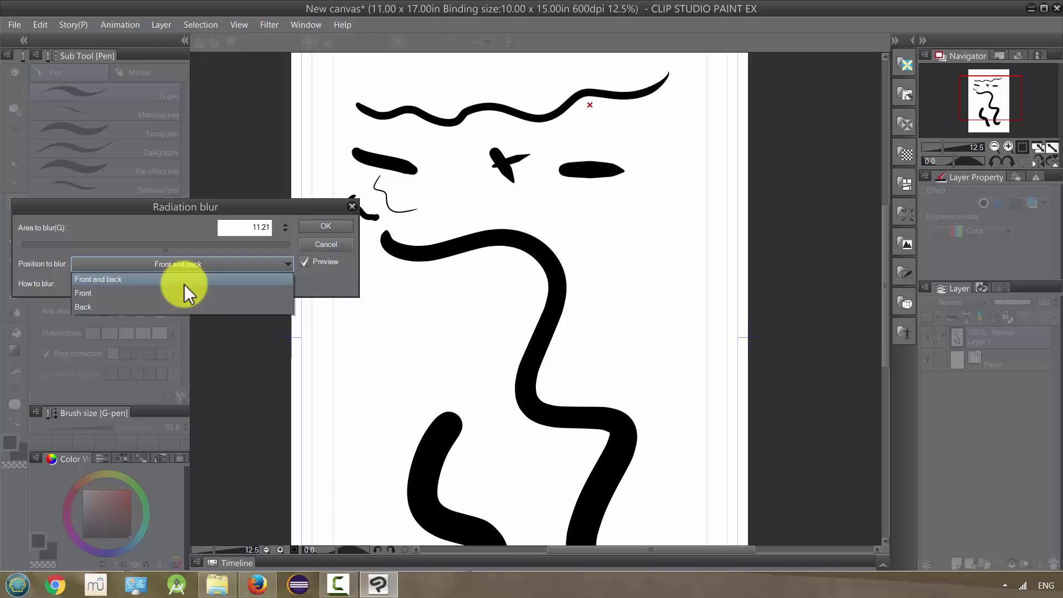
{"action": "left_click", "coordinate": [182, 292]}
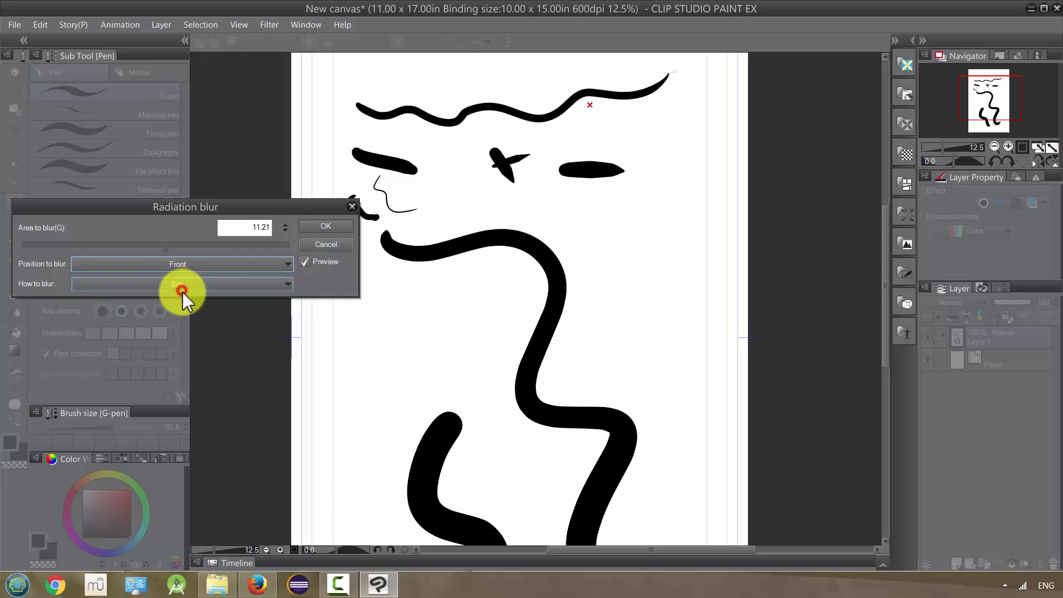
{"action": "left_click", "coordinate": [185, 284]}
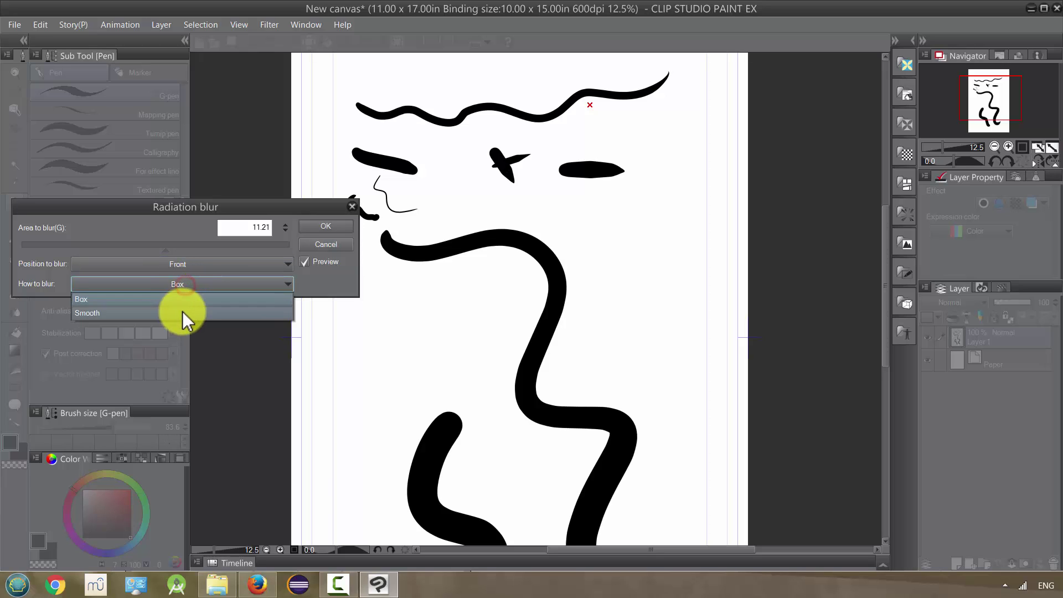
{"action": "left_click", "coordinate": [183, 308]}
{"action": "left_click", "coordinate": [307, 224]}
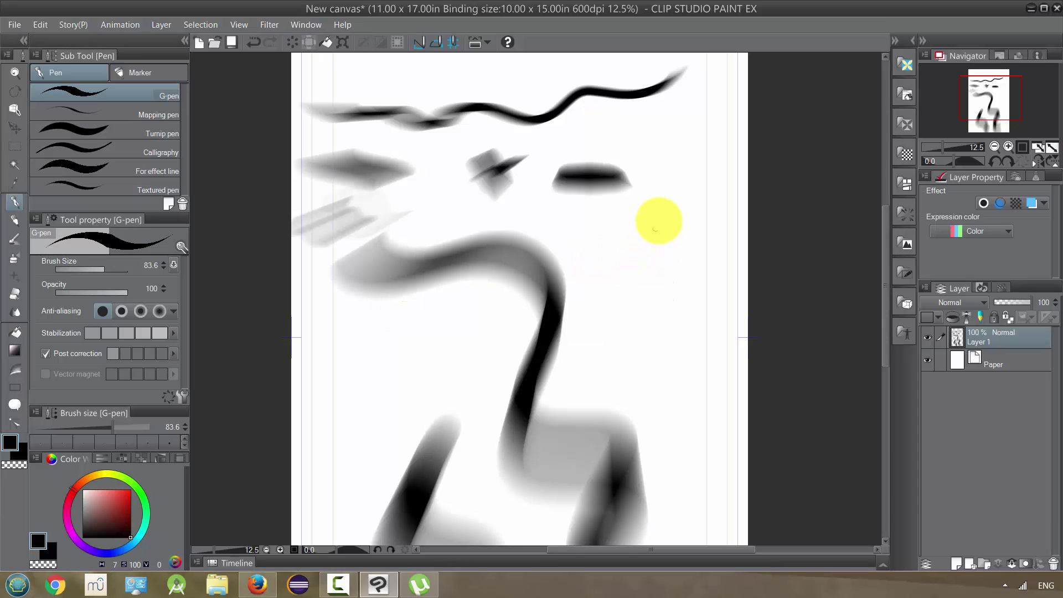
Zoom out to view the whole page after the radiation blur renders
{"action": "scroll", "coordinate": [584, 144], "scroll_direction": "down", "scroll_amount": 2}
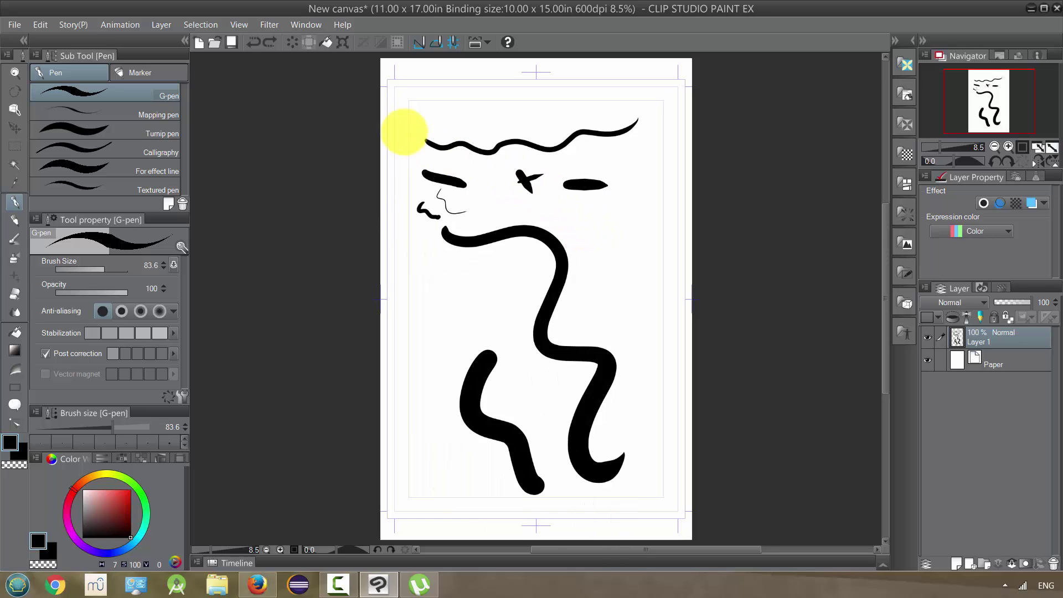
Apply Filter > Blur > Smoothing to the black strokes
{"action": "left_click", "coordinate": [271, 24]}
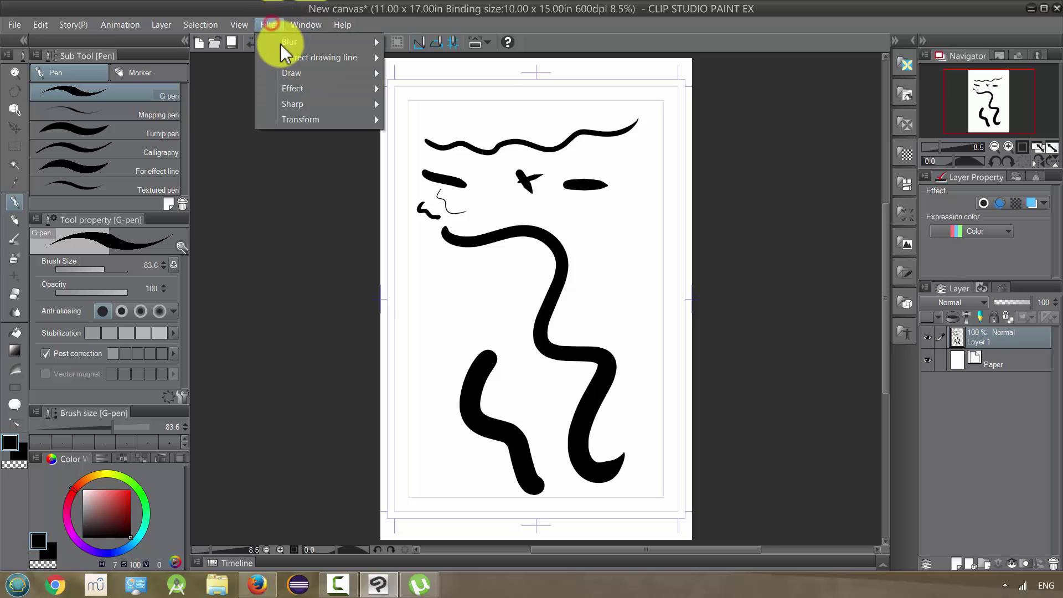
{"action": "mouse_move", "coordinate": [328, 49]}
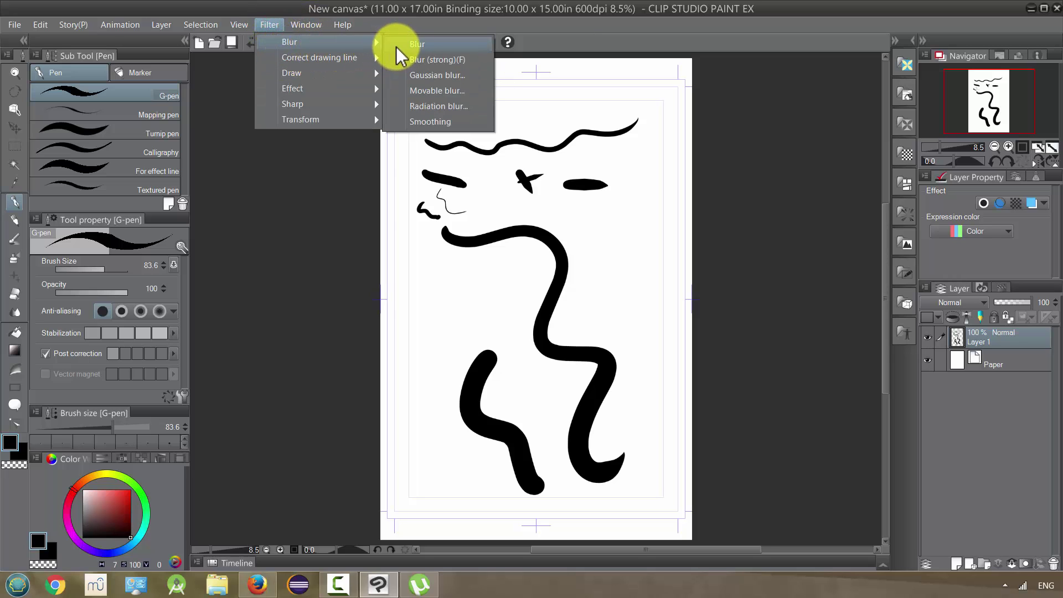
{"action": "left_click", "coordinate": [407, 121]}
{"action": "left_click_drag", "start_coordinate": [445, 193], "coordinate": [442, 204]}
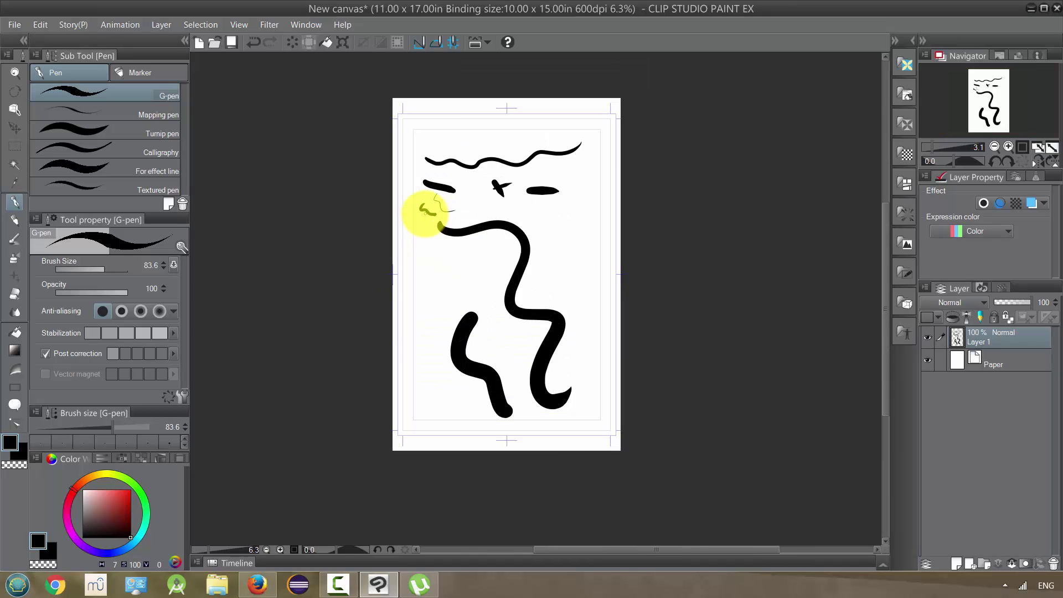
{"action": "scroll", "coordinate": [424, 214], "scroll_direction": "up", "scroll_amount": 3}
{"action": "scroll", "coordinate": [425, 214], "scroll_direction": "up", "scroll_amount": 6}
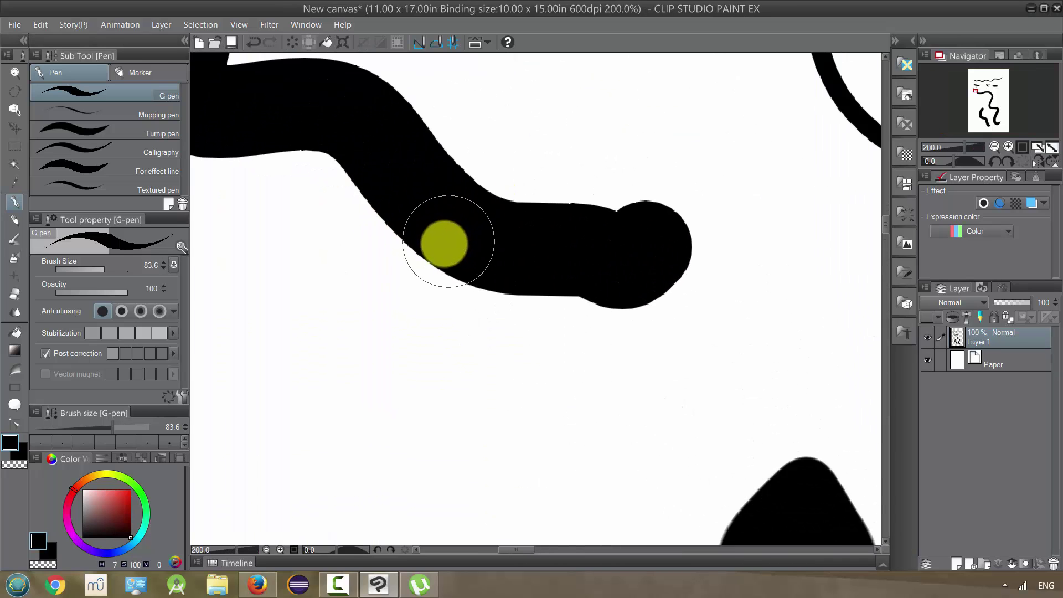
{"action": "left_click_drag", "start_coordinate": [430, 230], "coordinate": [491, 385]}
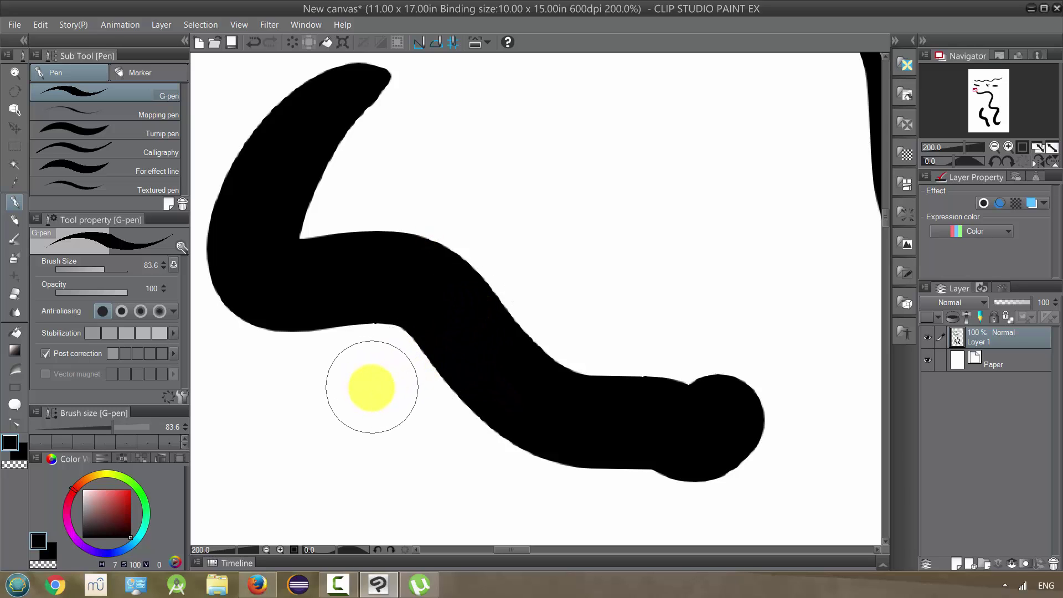
{"action": "key", "text": "ctrl+z"}
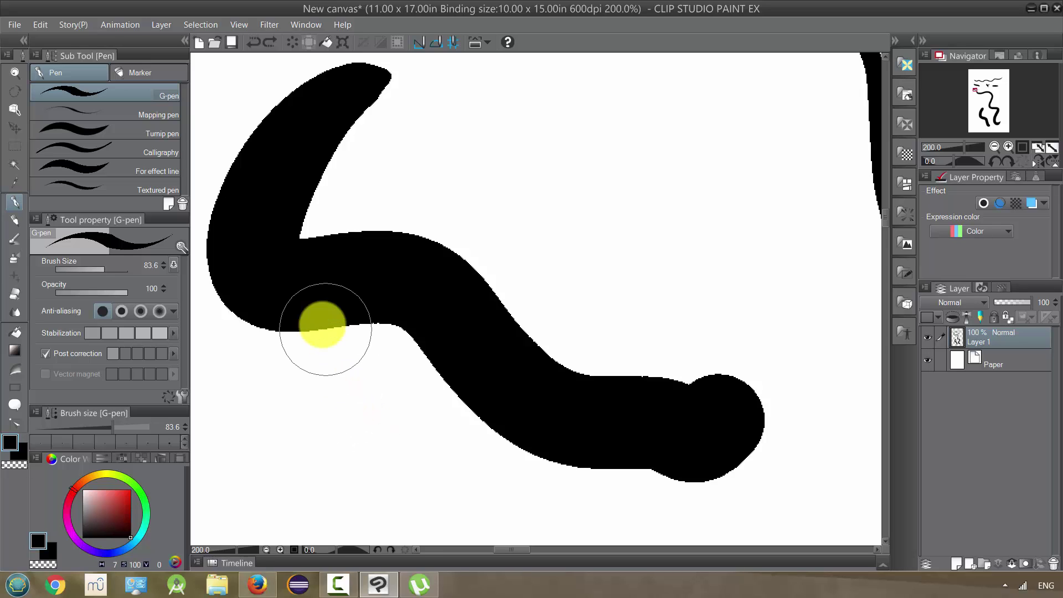
{"action": "key", "text": "ctrl+y"}
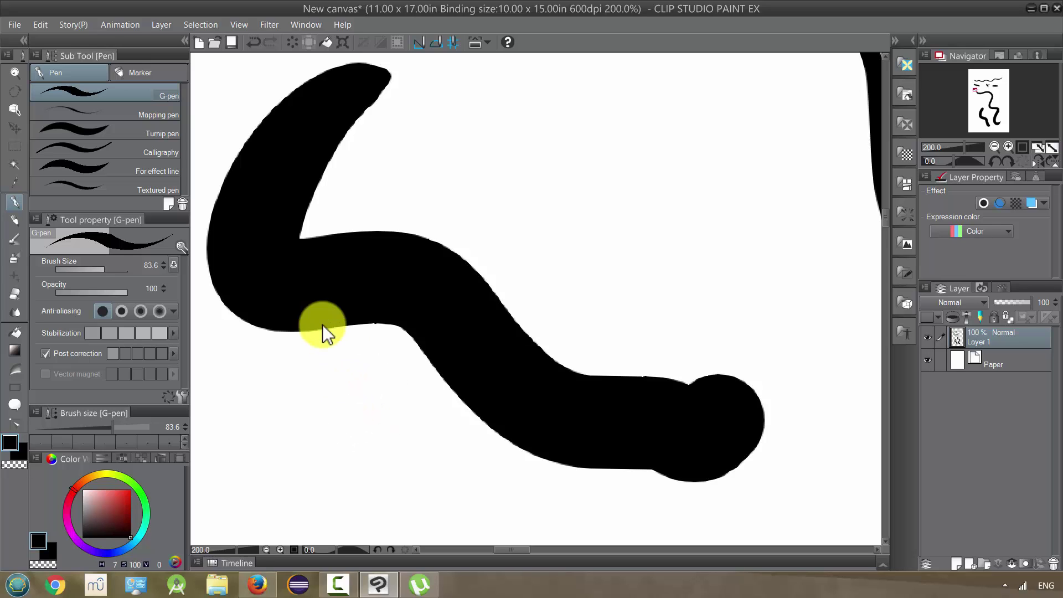
{"action": "scroll", "coordinate": [503, 308], "scroll_direction": "down", "scroll_amount": 1}
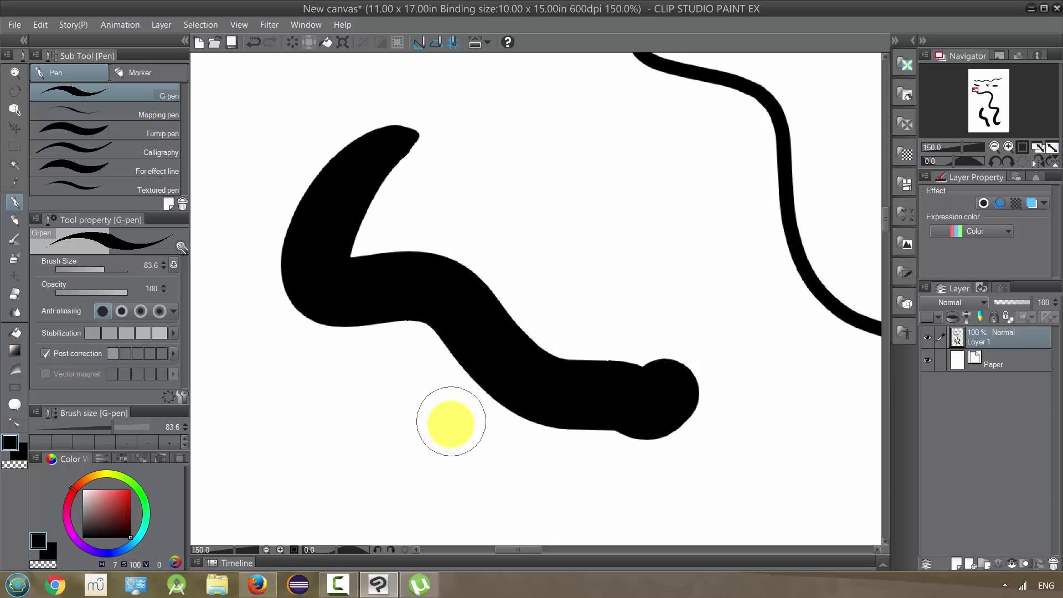
{"action": "scroll", "coordinate": [451, 421], "scroll_direction": "down", "scroll_amount": 1}
{"action": "scroll", "coordinate": [451, 419], "scroll_direction": "up", "scroll_amount": 2}
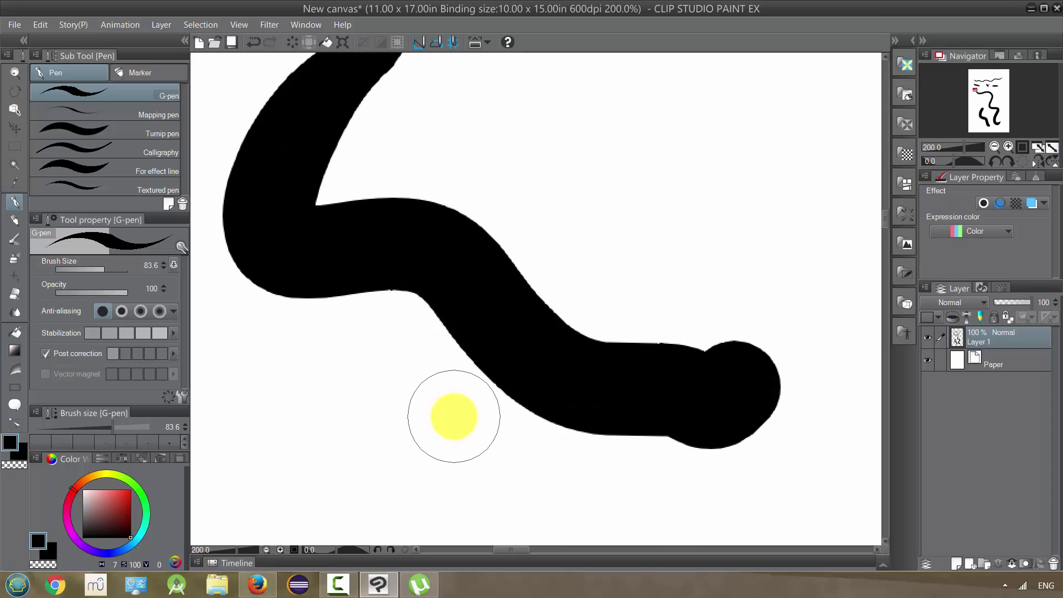
{"action": "left_click_drag", "start_coordinate": [516, 306], "coordinate": [488, 406]}
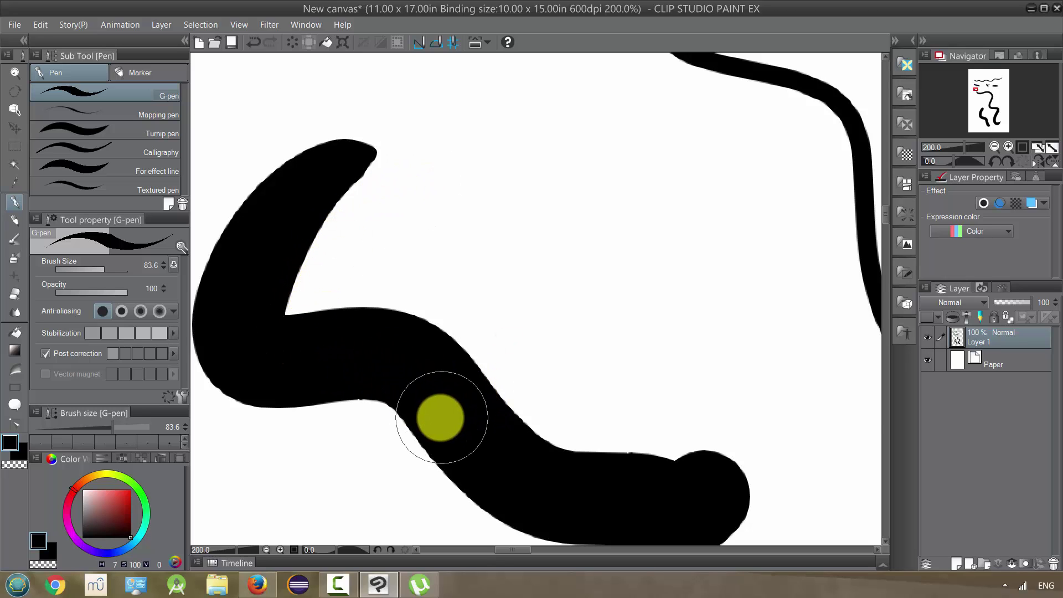
{"action": "scroll", "coordinate": [440, 415], "scroll_direction": "down", "scroll_amount": 2}
{"action": "scroll", "coordinate": [544, 360], "scroll_direction": "down", "scroll_amount": 3}
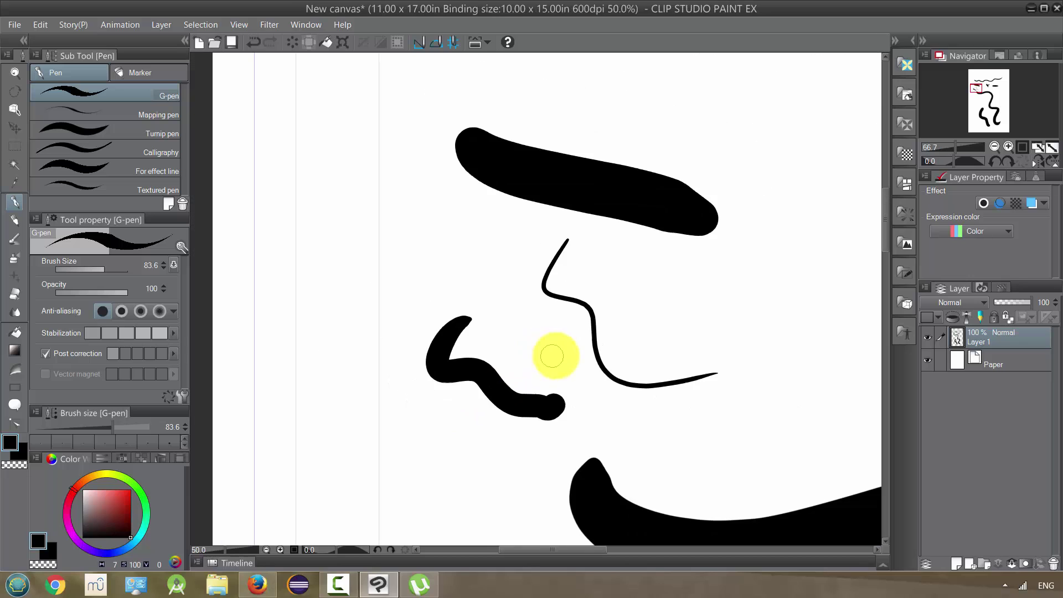
{"action": "scroll", "coordinate": [581, 359], "scroll_direction": "up", "scroll_amount": 2}
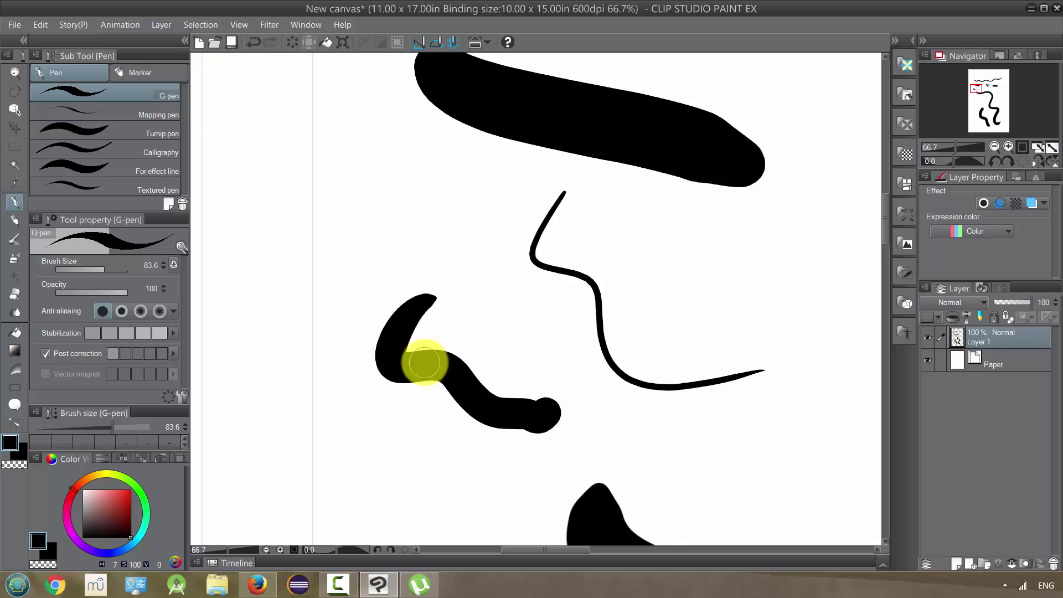
{"action": "scroll", "coordinate": [426, 360], "scroll_direction": "up", "scroll_amount": 2}
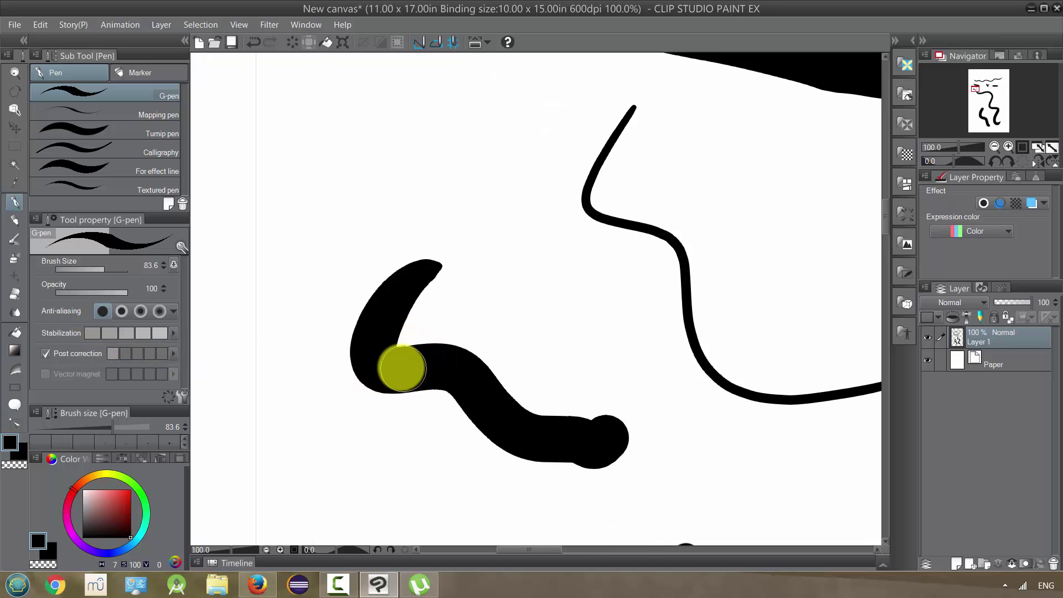
Show the Blur submenu listing Blur (strong), Gaussian, Movable, Radiation blur and Smoothing
{"action": "left_click", "coordinate": [269, 26]}
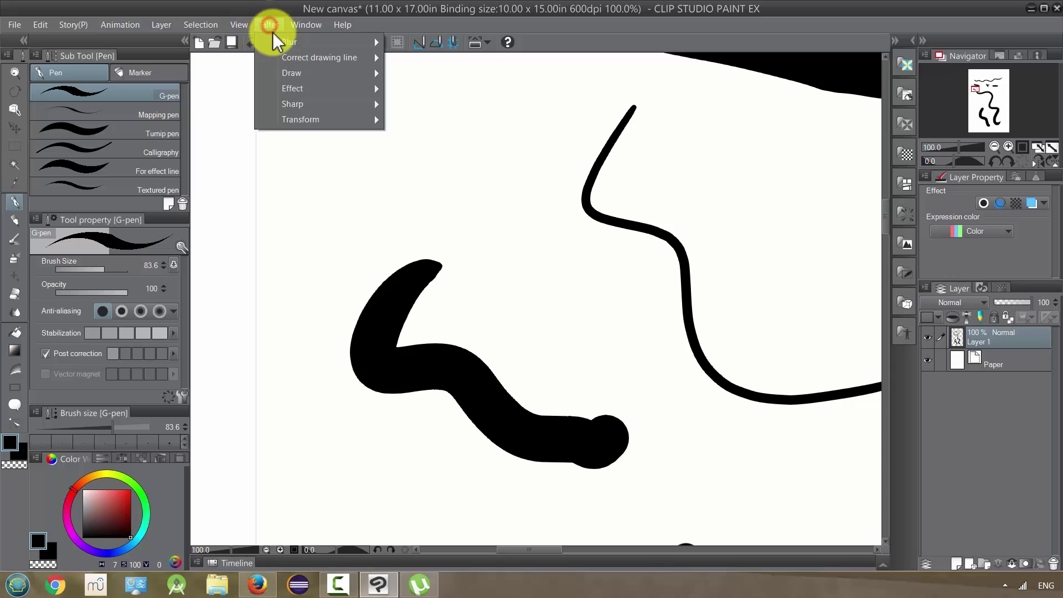
{"action": "mouse_move", "coordinate": [331, 43]}
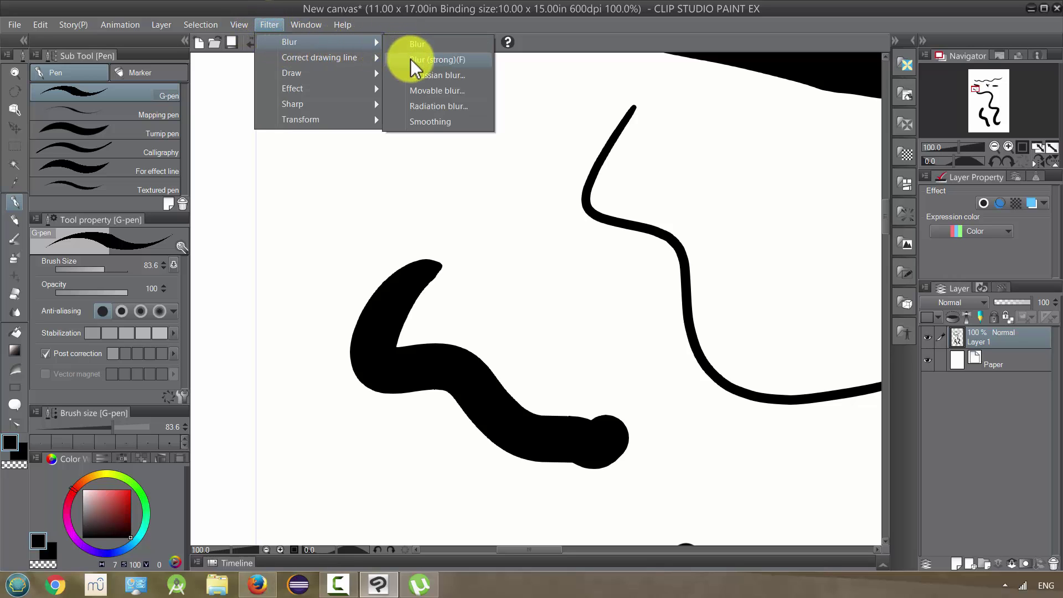